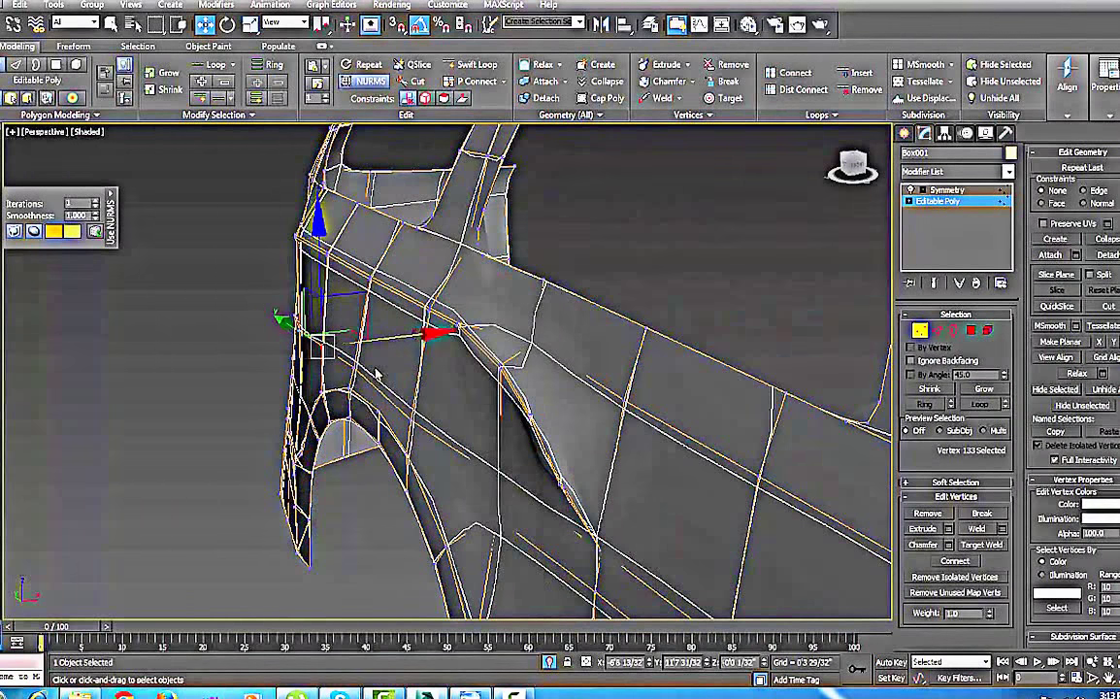
Connect the middle vertex of the crease above the rear wheel arch to the vertex below it on the lower side edge line
alt+middle_drag(413, 411, 465, 409)
alt+middle_drag(561, 431, 578, 386)
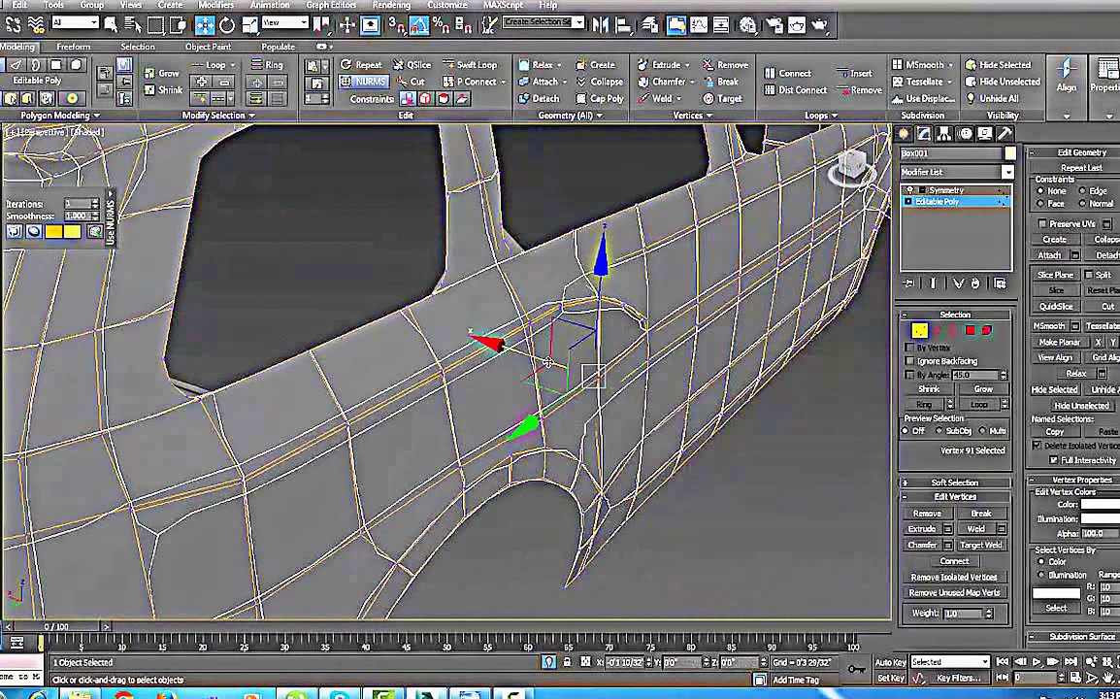
alt+middle_drag(545, 361, 602, 390)
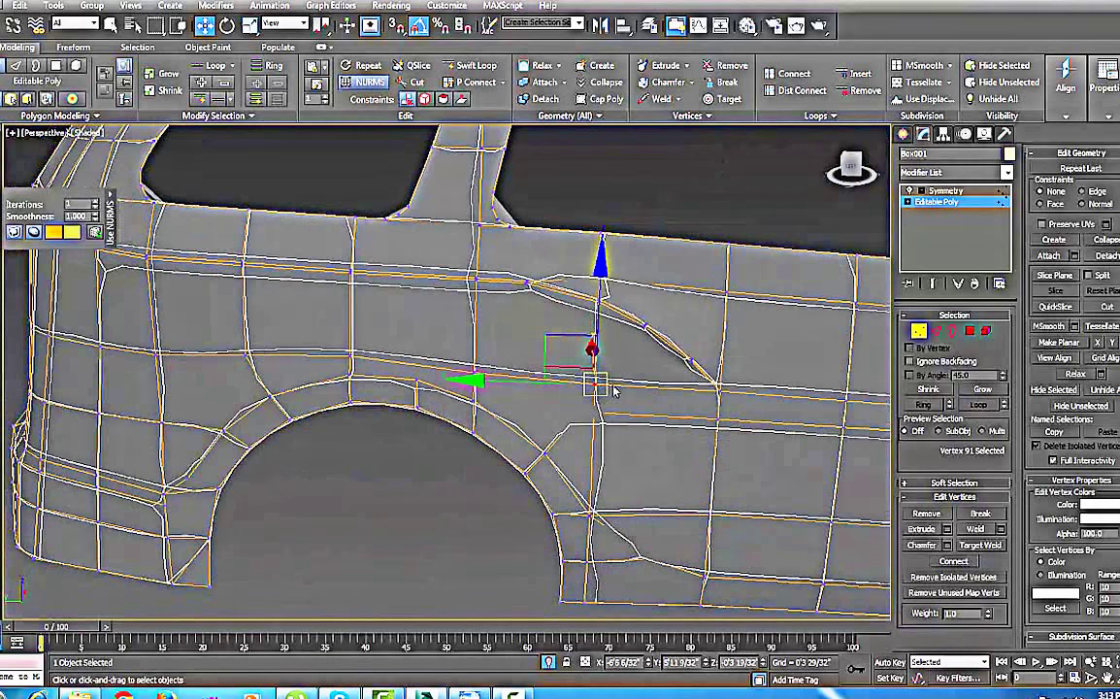
scroll(622, 383, up, 2)
scroll(644, 351, up, 1)
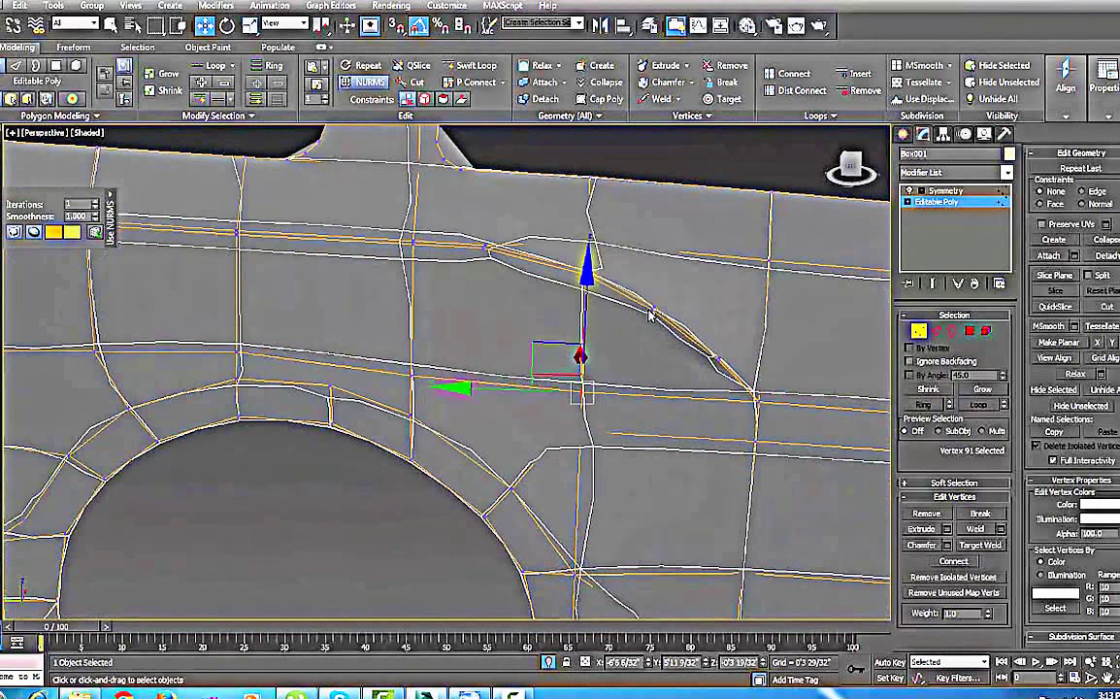
click(650, 309)
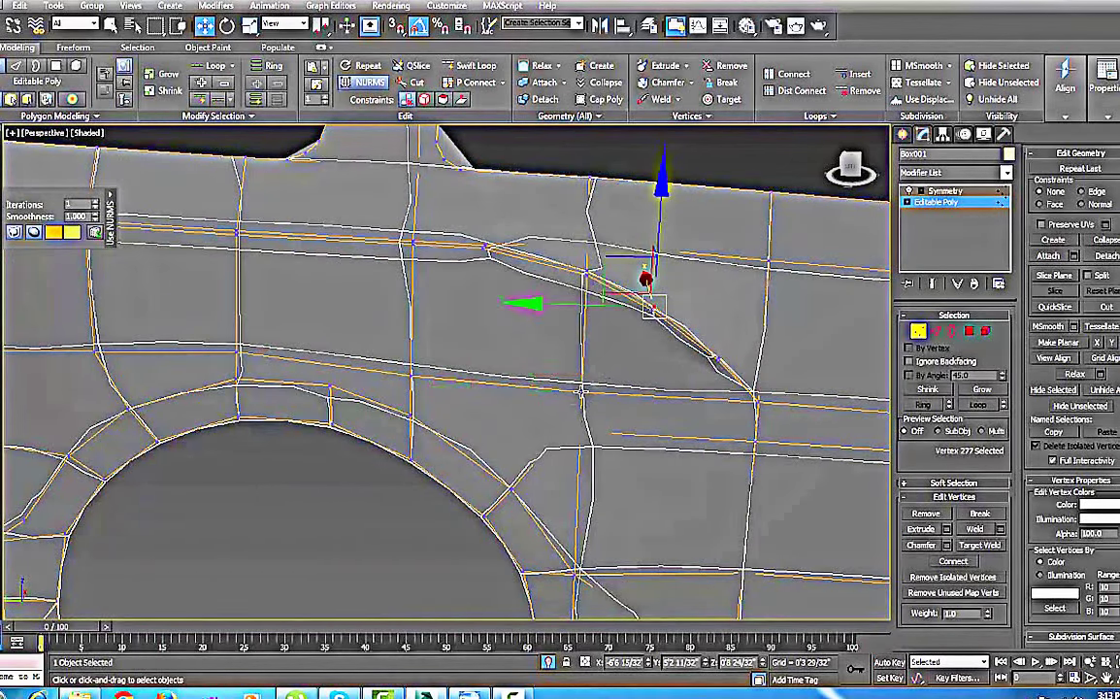
ctrl+click(581, 391)
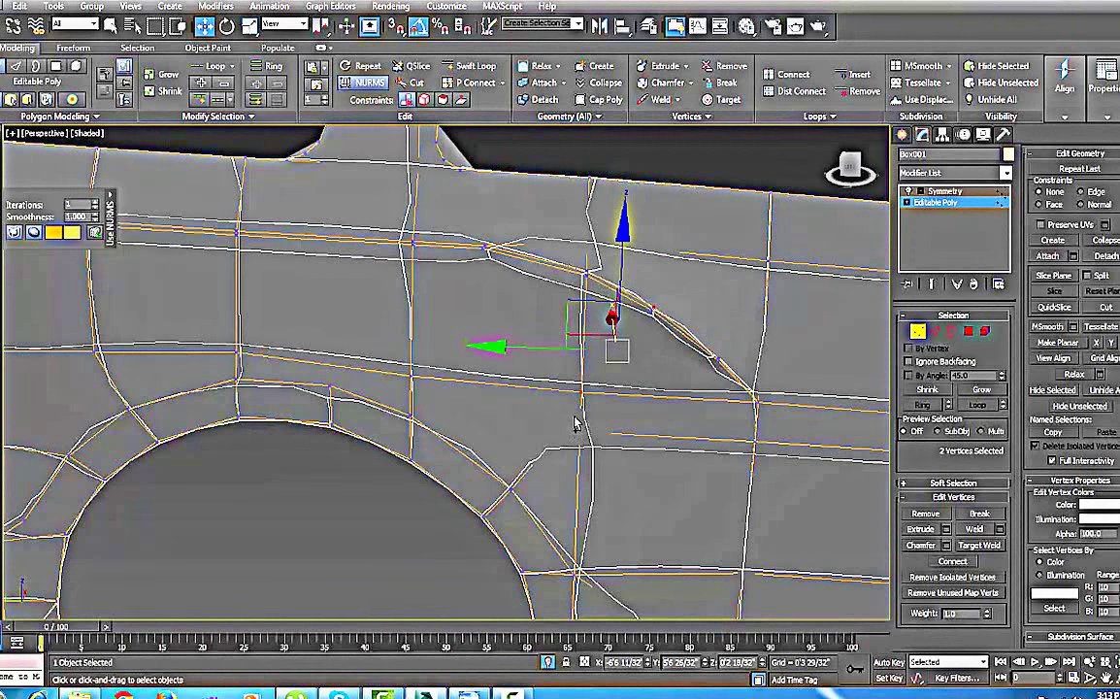
click(648, 310)
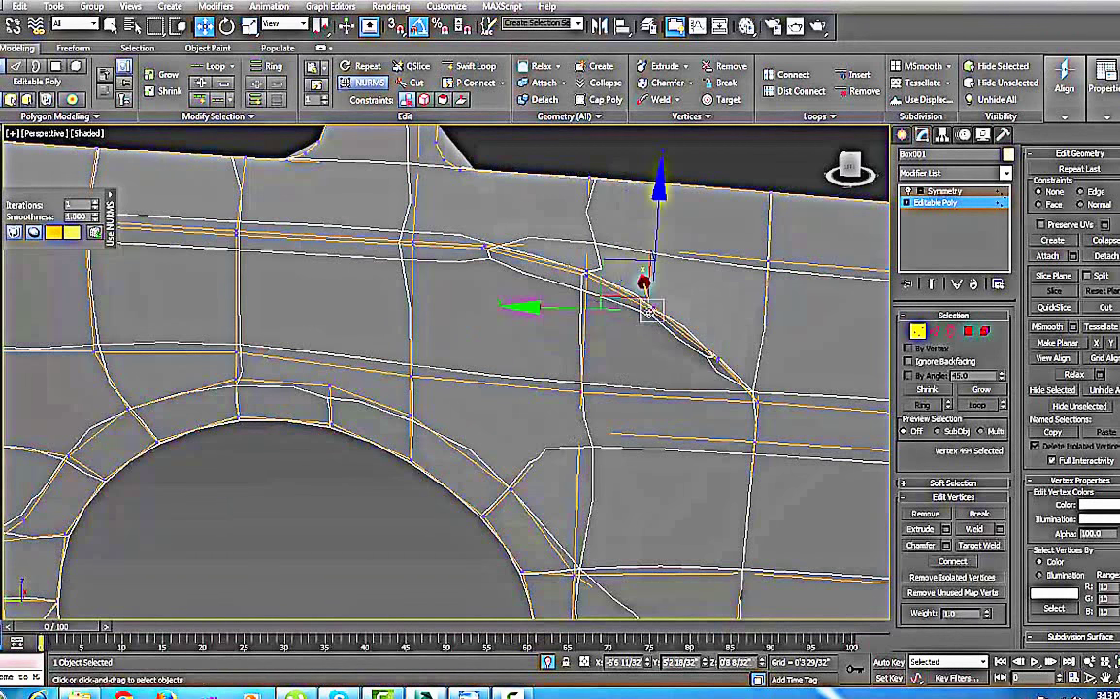
ctrl+click(583, 392)
key(ctrl+shift+e)
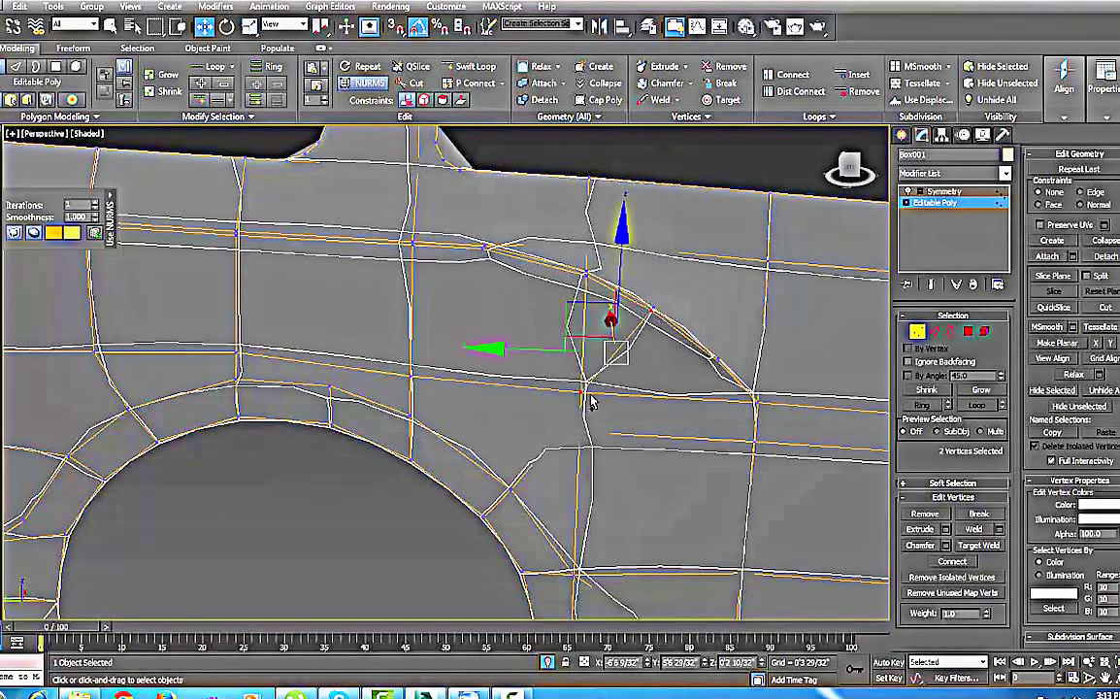
Turn off the NURMS smoothing on the car body
middle_drag(634, 335, 607, 359)
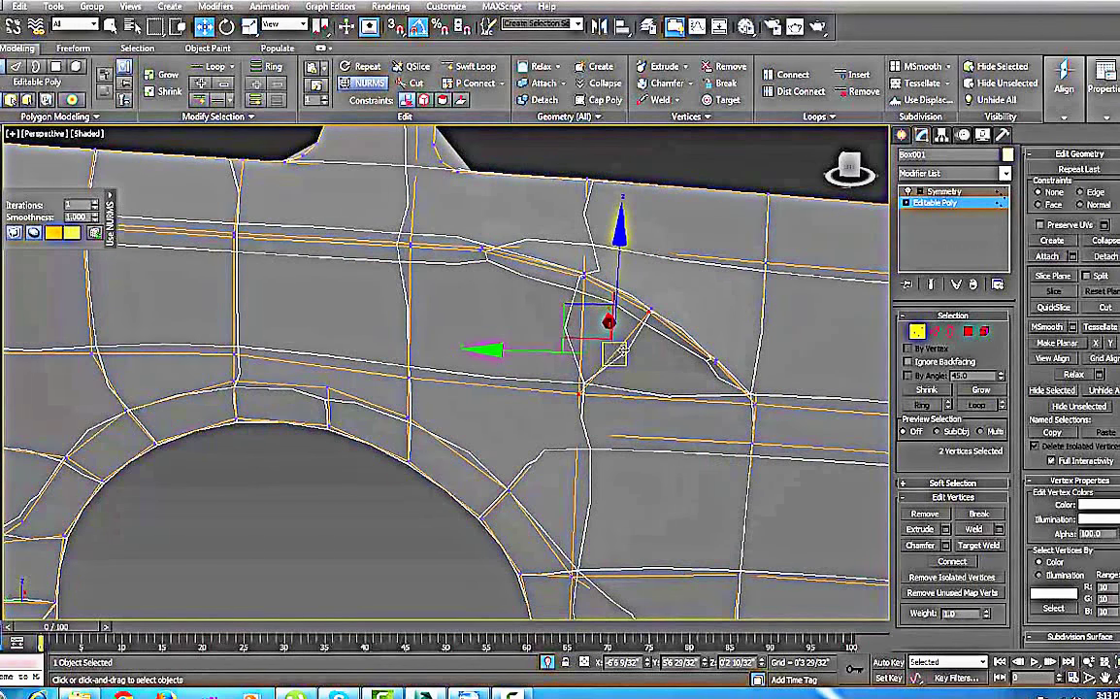
right_click(622, 348)
click(594, 159)
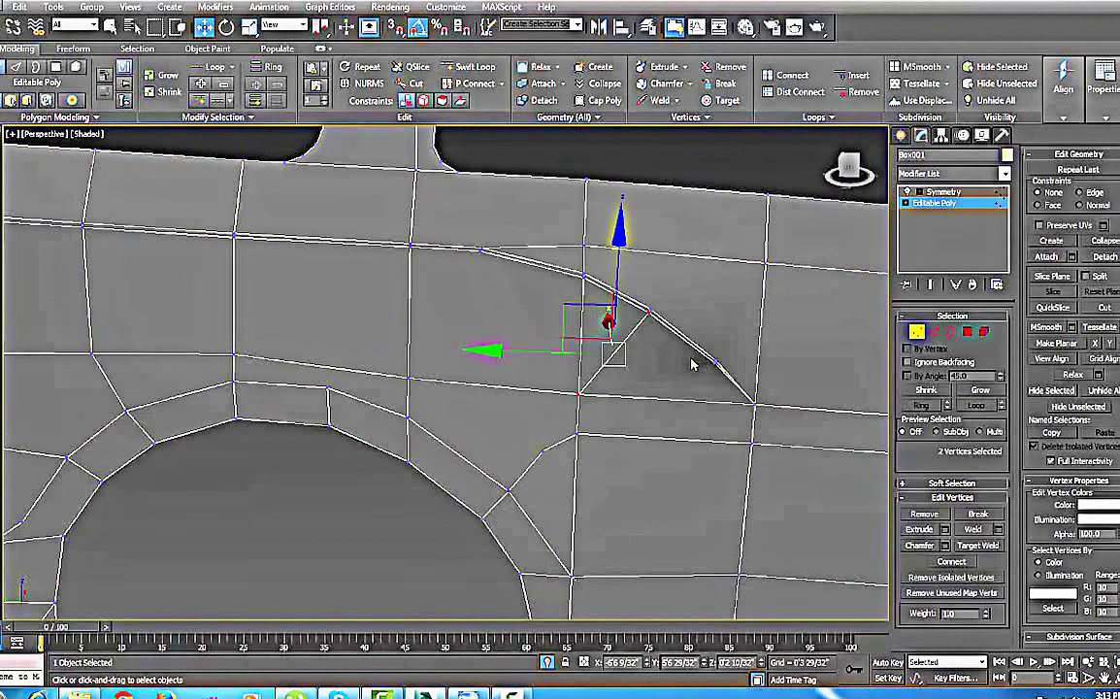
Cut an edge from the middle crease vertex up across the upper side edge to the window sill
right_click(653, 355)
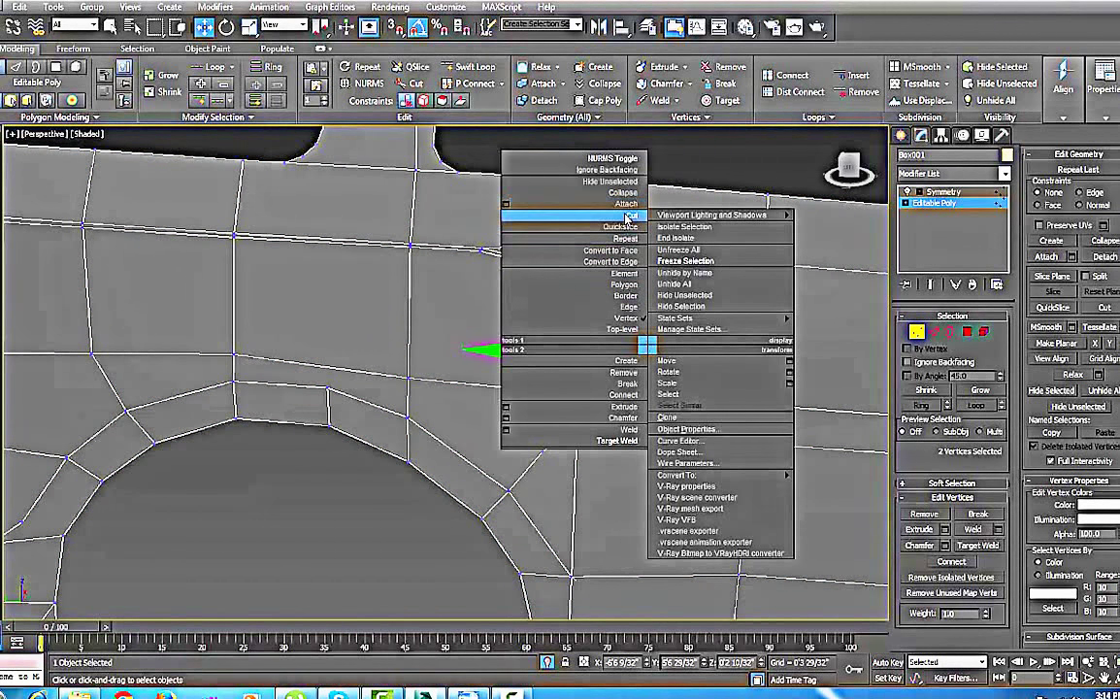
click(626, 216)
click(650, 309)
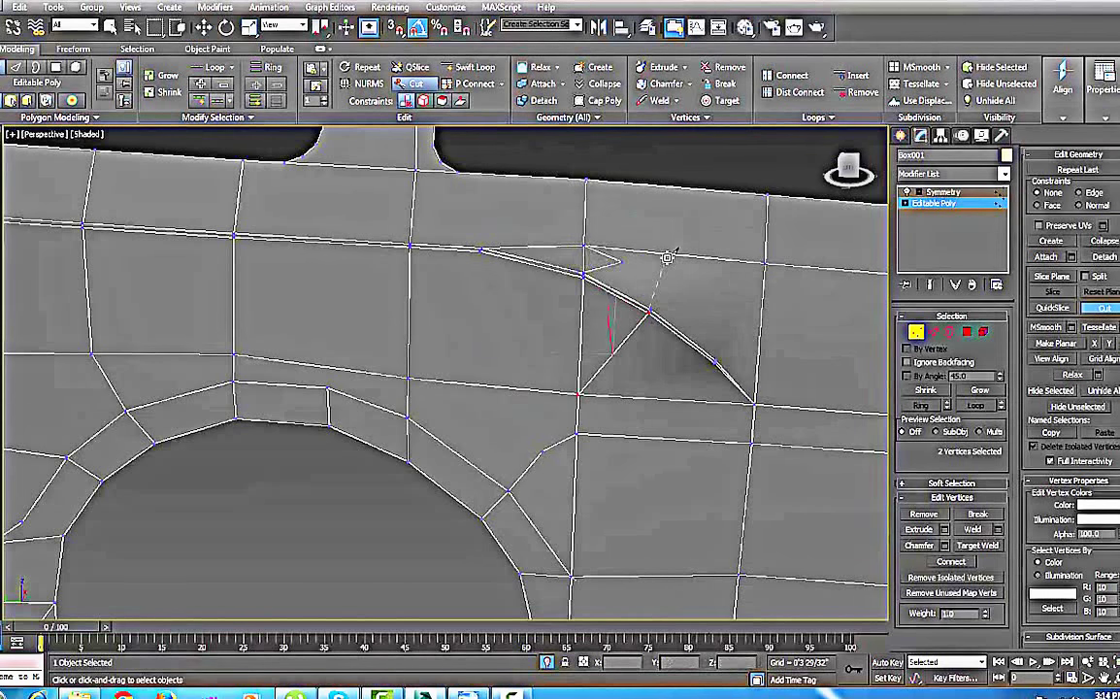
click(669, 254)
click(679, 186)
Cut a vertical edge line ahead of the rear wheel arch, from the lower body edge up to the lower crease vertex
scroll(646, 357, down, 1)
mouse_move(677, 360)
middle_down()
mouse_move(687, 365)
mouse_move(676, 359)
middle_up()
scroll(689, 359, up, 1)
scroll(709, 382, up, 1)
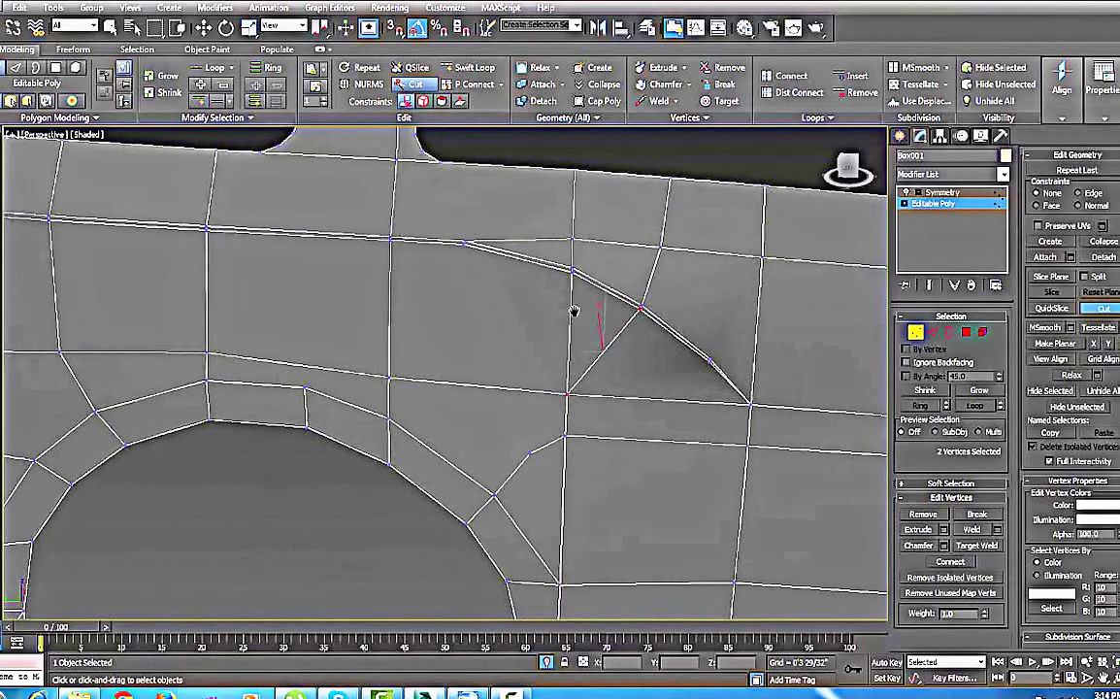
scroll(625, 347, up, 5)
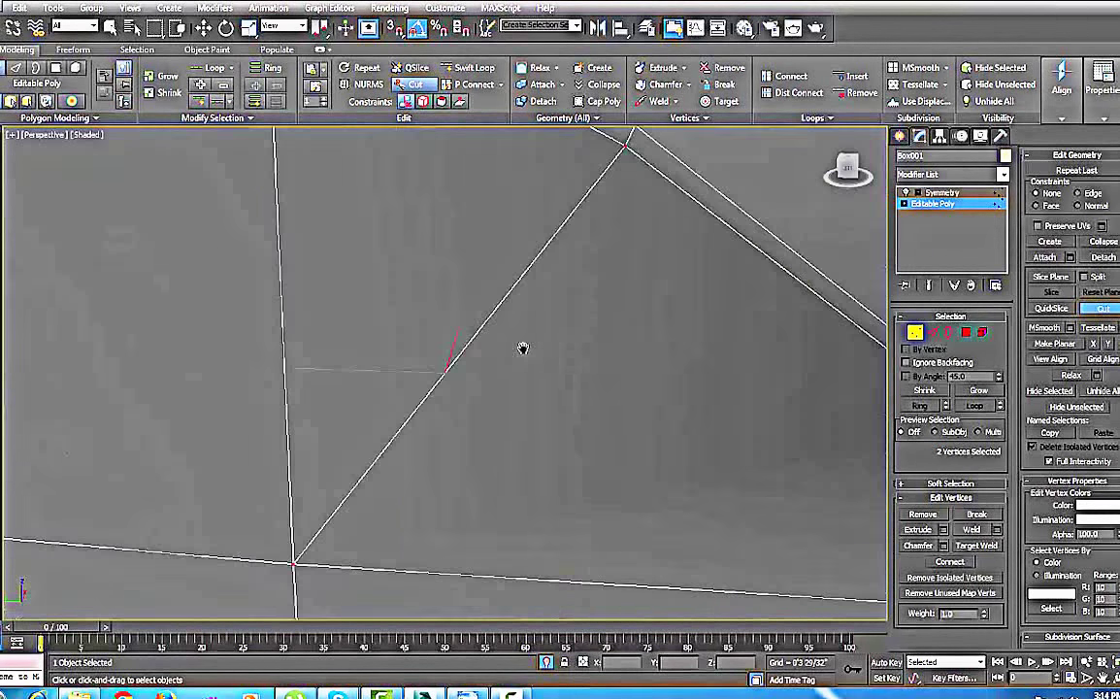
scroll(522, 347, down, 6)
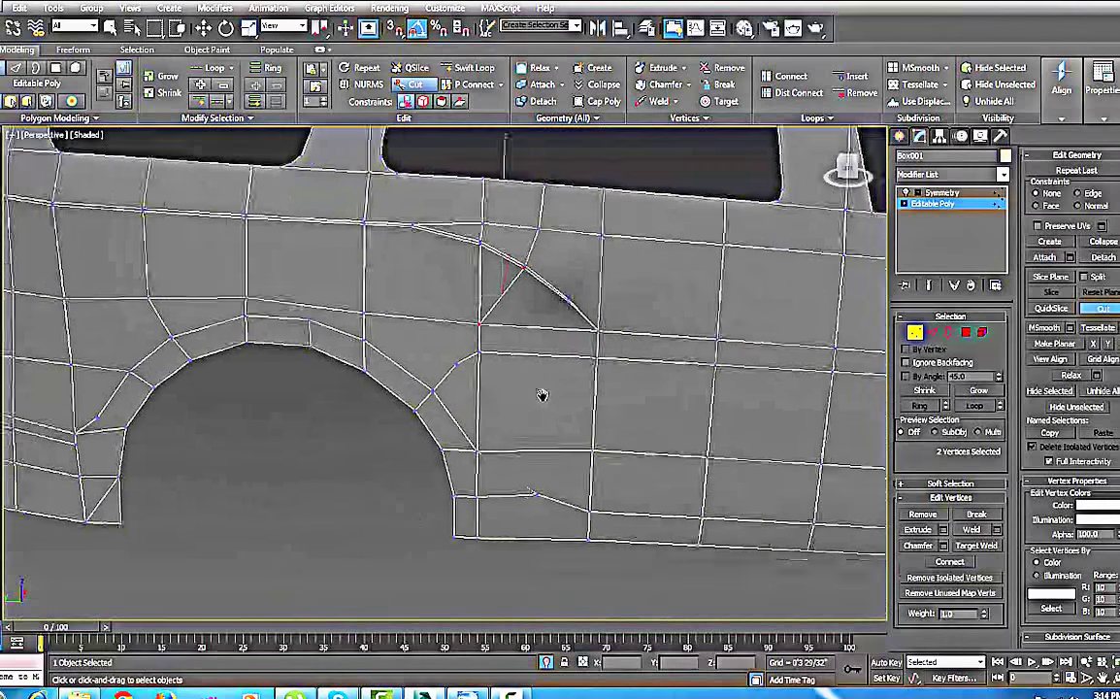
scroll(542, 395, up, 4)
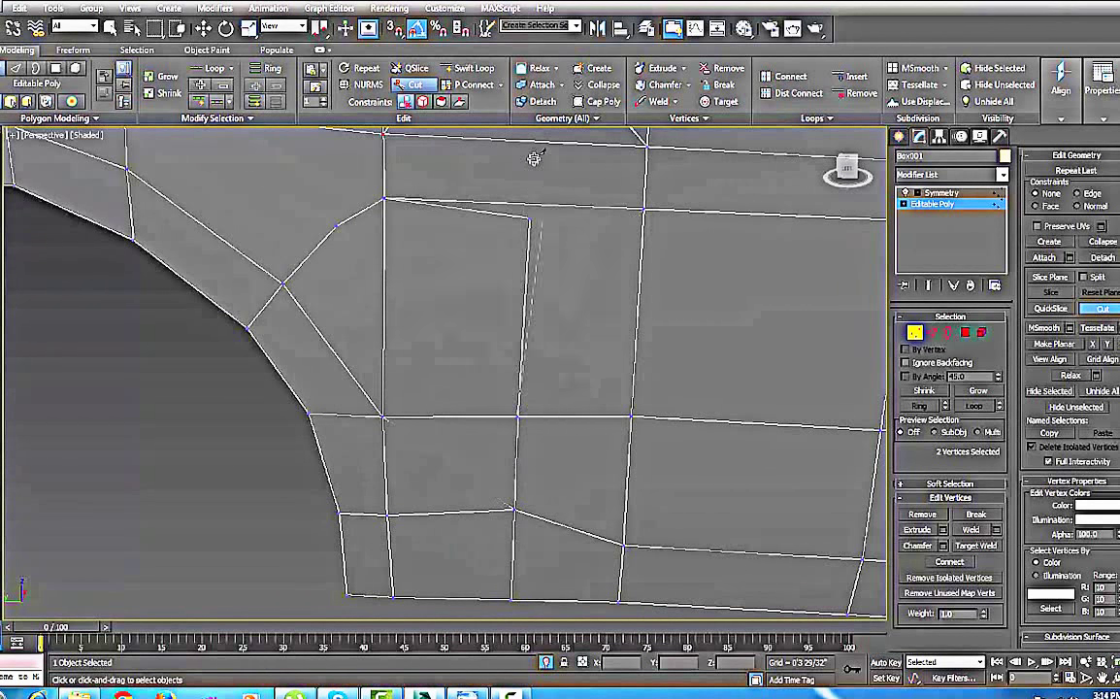
click(521, 202)
middle_drag(529, 180, 512, 381)
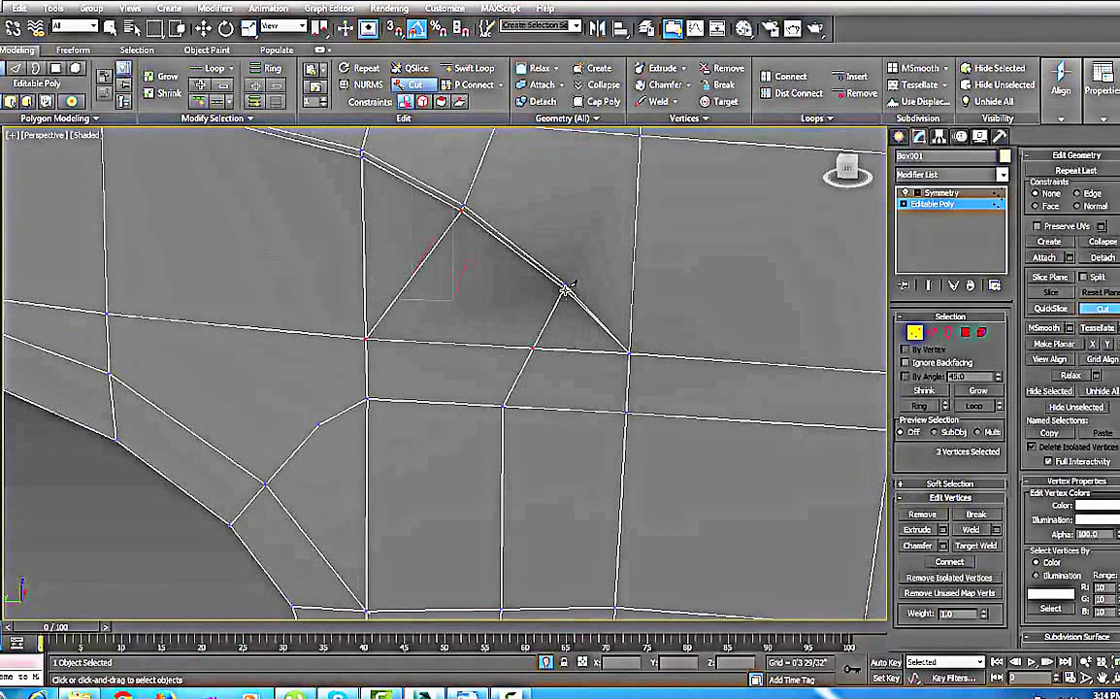
Cut an edge from the lower crease vertex up to the nearest vertex on the upper side edge line
middle_drag(570, 298, 530, 416)
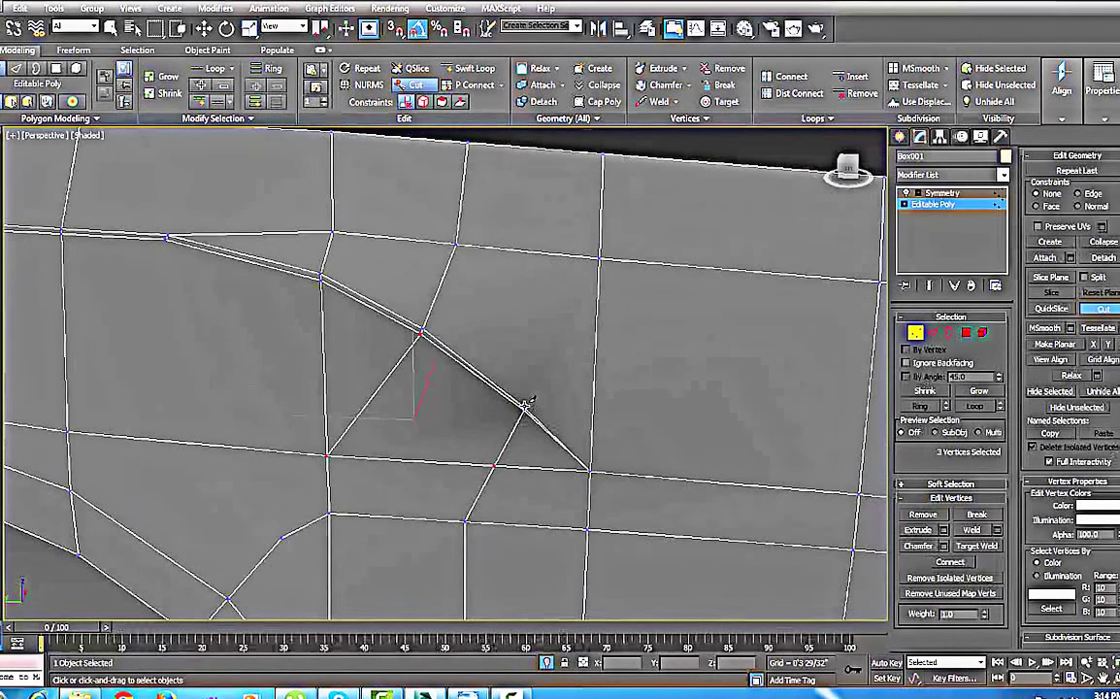
click(523, 406)
right_click(544, 377)
click(601, 257)
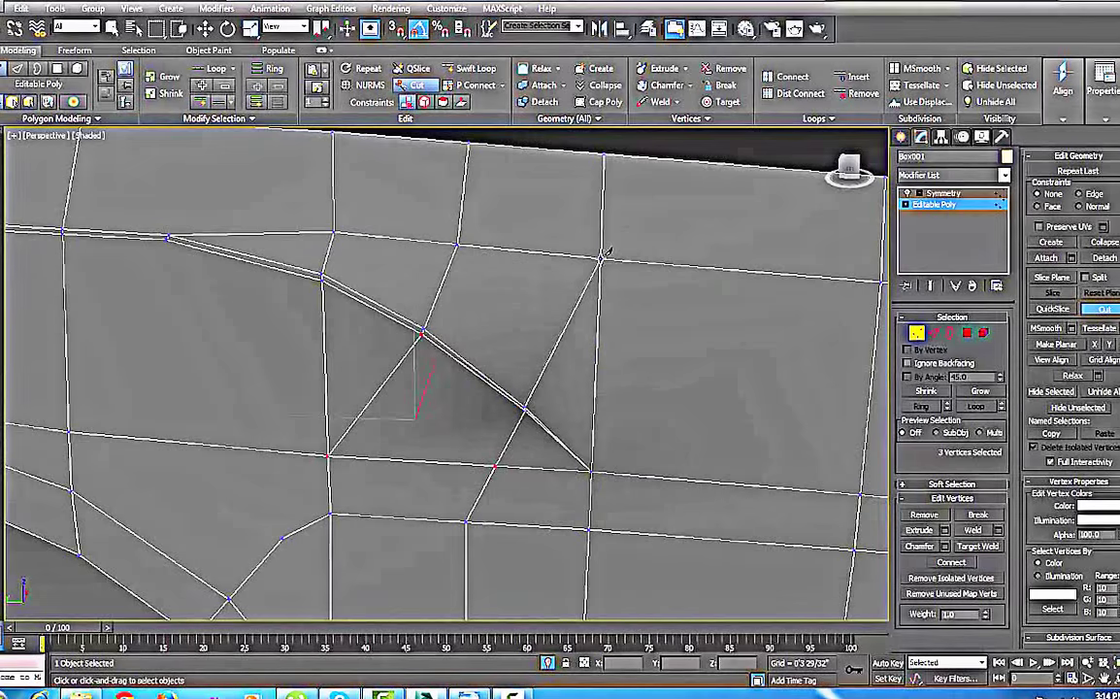
Leave the Cut tool and shift two vertices beside the rear side crease along the X axis
alt+middle_drag(399, 383, 506, 380)
scroll(488, 376, down, 7)
scroll(490, 377, up, 4)
scroll(498, 371, up, 3)
scroll(494, 368, down, 6)
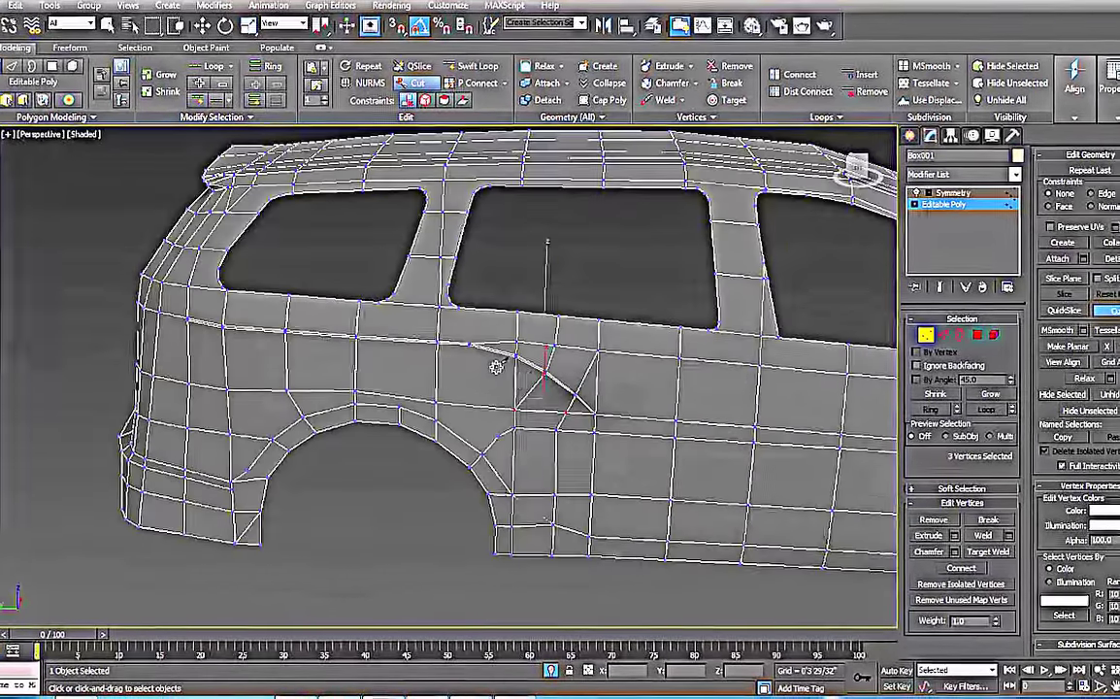
alt+middle_drag(609, 410, 461, 421)
alt+middle_drag(562, 421, 598, 323)
scroll(551, 434, up, 4)
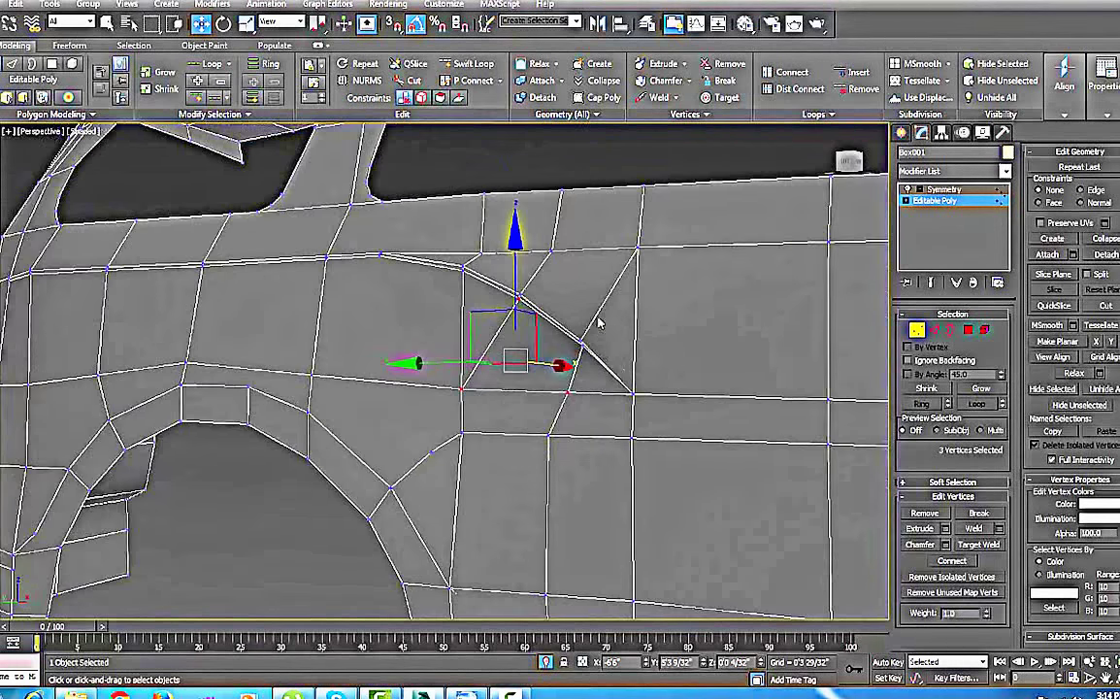
alt+middle_drag(574, 379, 558, 399)
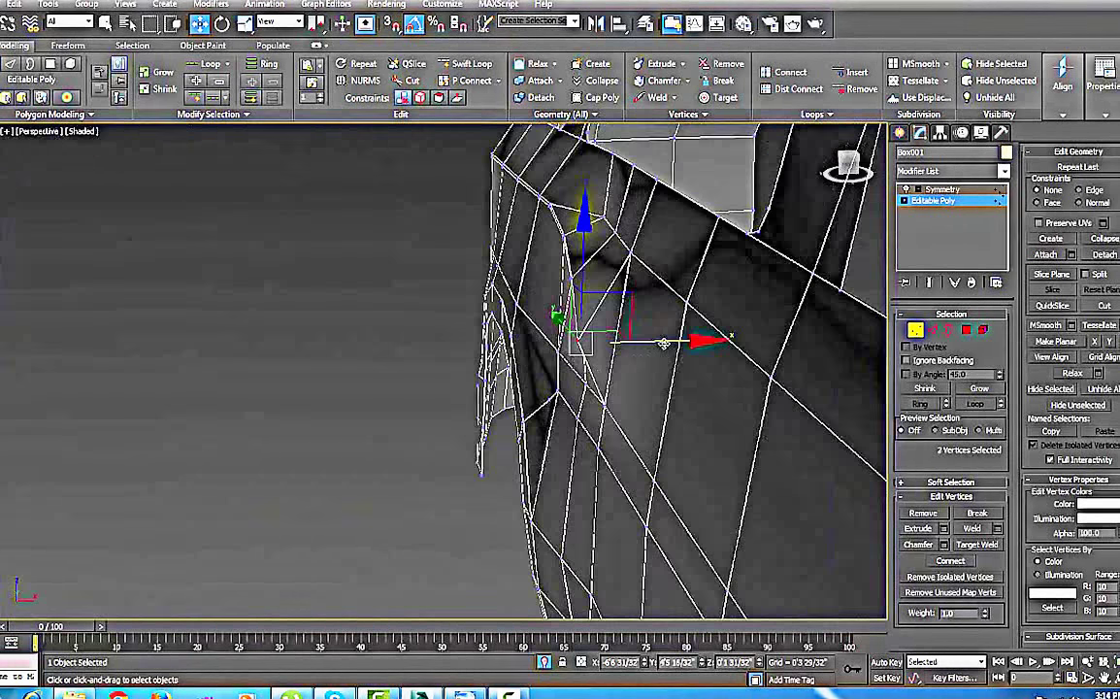
alt+middle_drag(673, 344, 494, 367)
Select the rear side window's lower corner vertex together with the adjacent vertex at the base of the rear pillar
scroll(538, 354, down, 3)
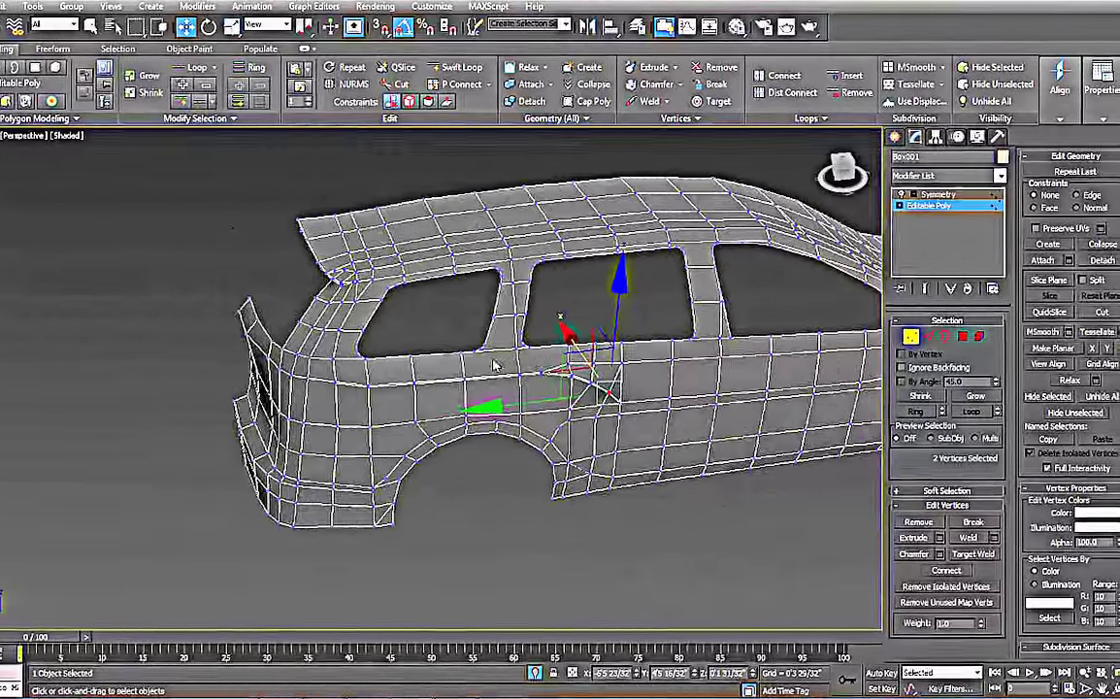
scroll(495, 356, up, 4)
middle_drag(368, 359, 466, 369)
alt+middle_drag(441, 367, 467, 309)
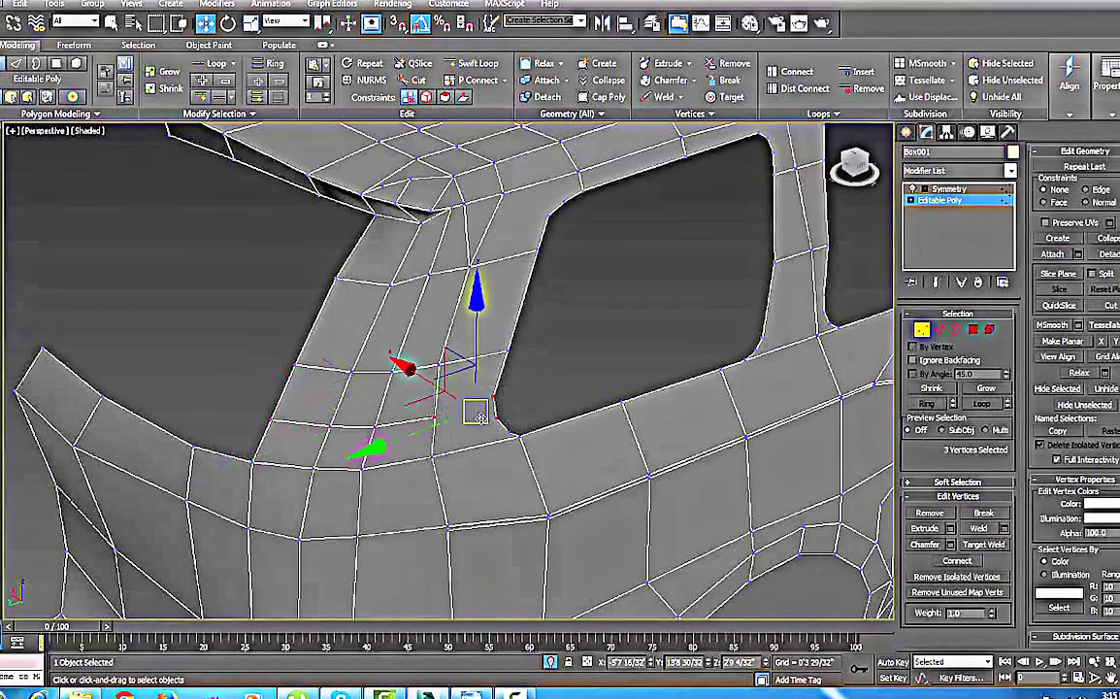
middle_drag(521, 419, 533, 447)
click(545, 450)
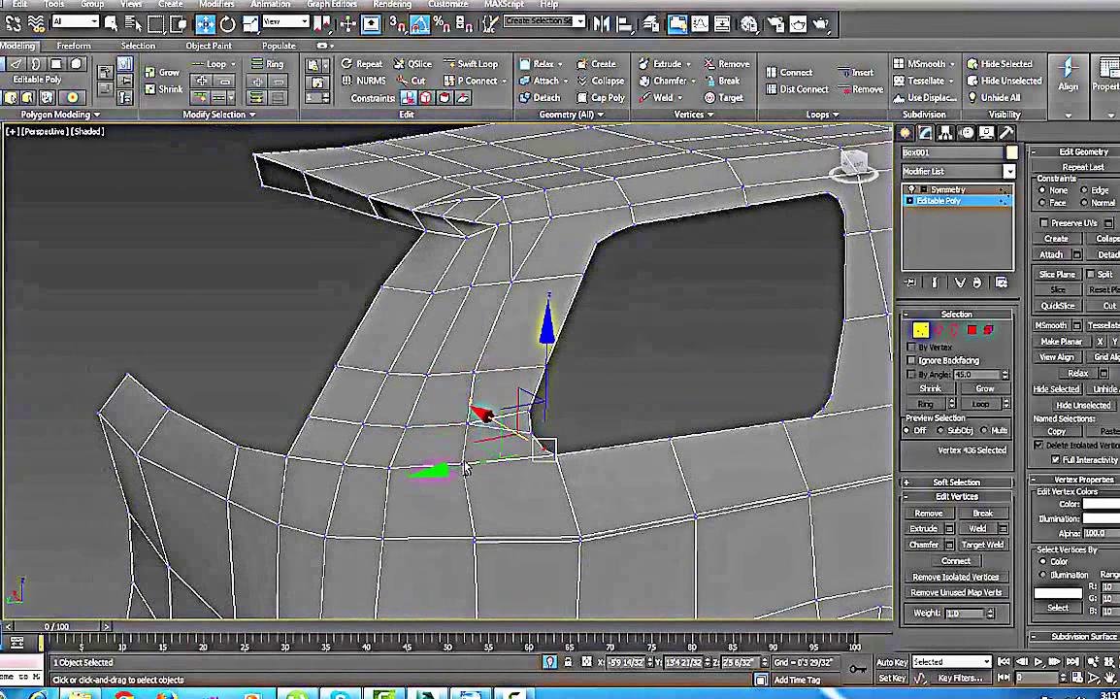
ctrl+click(464, 466)
middle_drag(513, 471, 461, 417)
Cut a second edge line close to the existing one, from the front door's side line up over the front wheel arch
scroll(522, 441, down, 5)
scroll(517, 412, down, 6)
scroll(611, 497, up, 6)
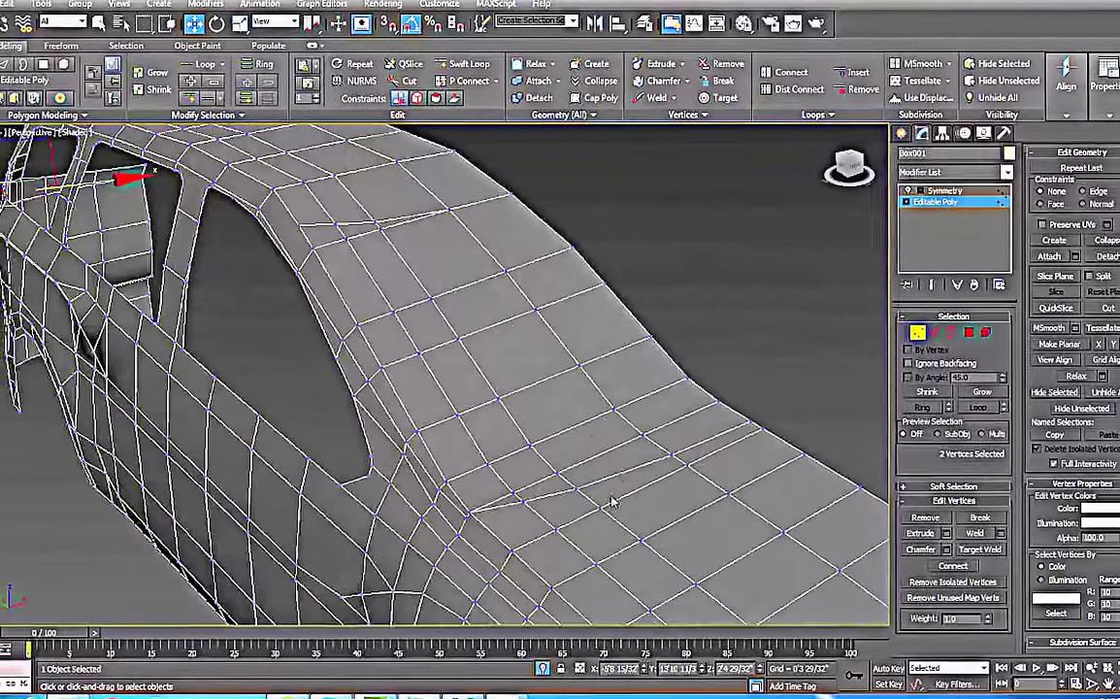
middle_drag(612, 501, 585, 386)
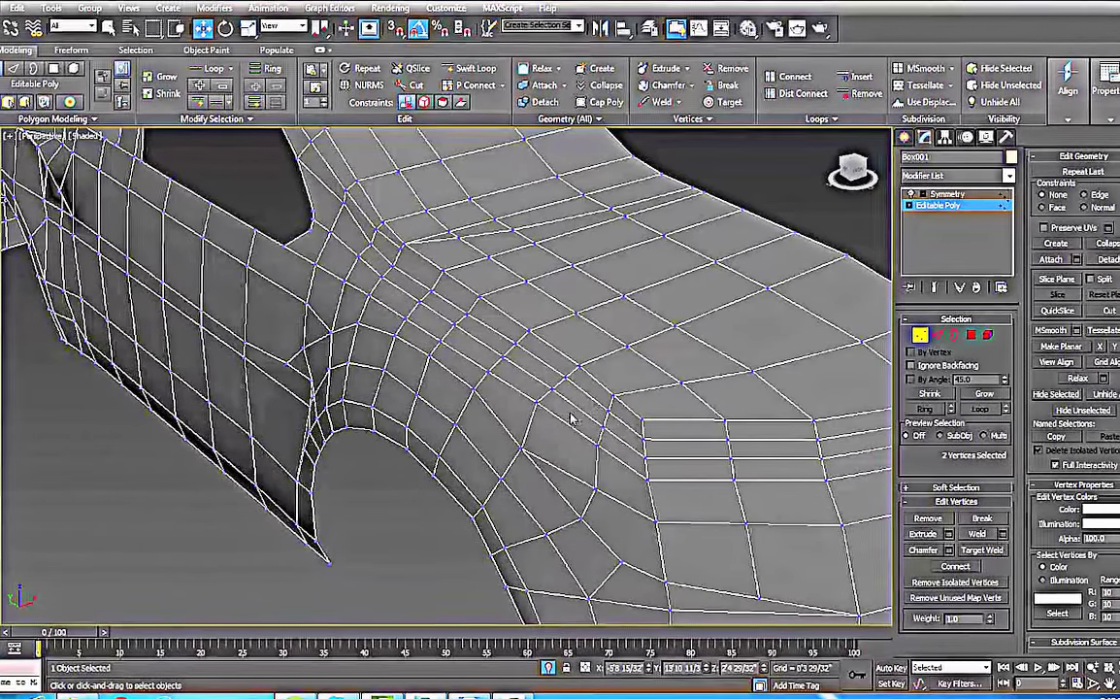
alt+middle_drag(472, 409, 577, 403)
scroll(578, 403, down, 5)
middle_drag(502, 467, 465, 546)
scroll(464, 547, up, 5)
middle_drag(504, 369, 371, 565)
right_click(457, 469)
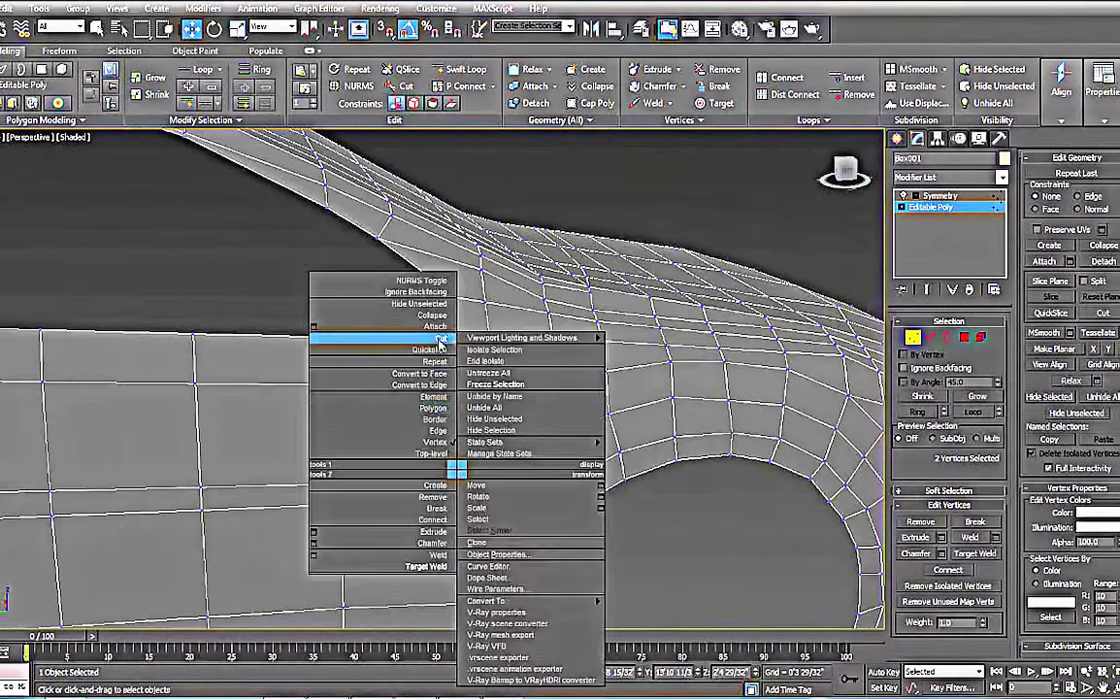
click(438, 339)
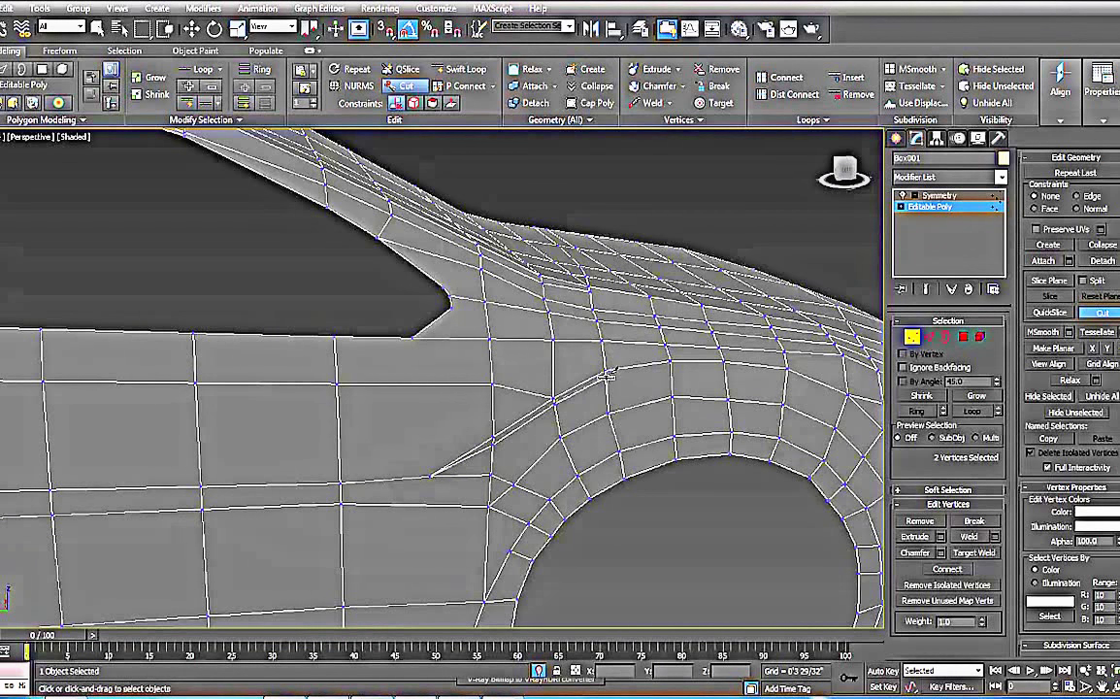
click(672, 366)
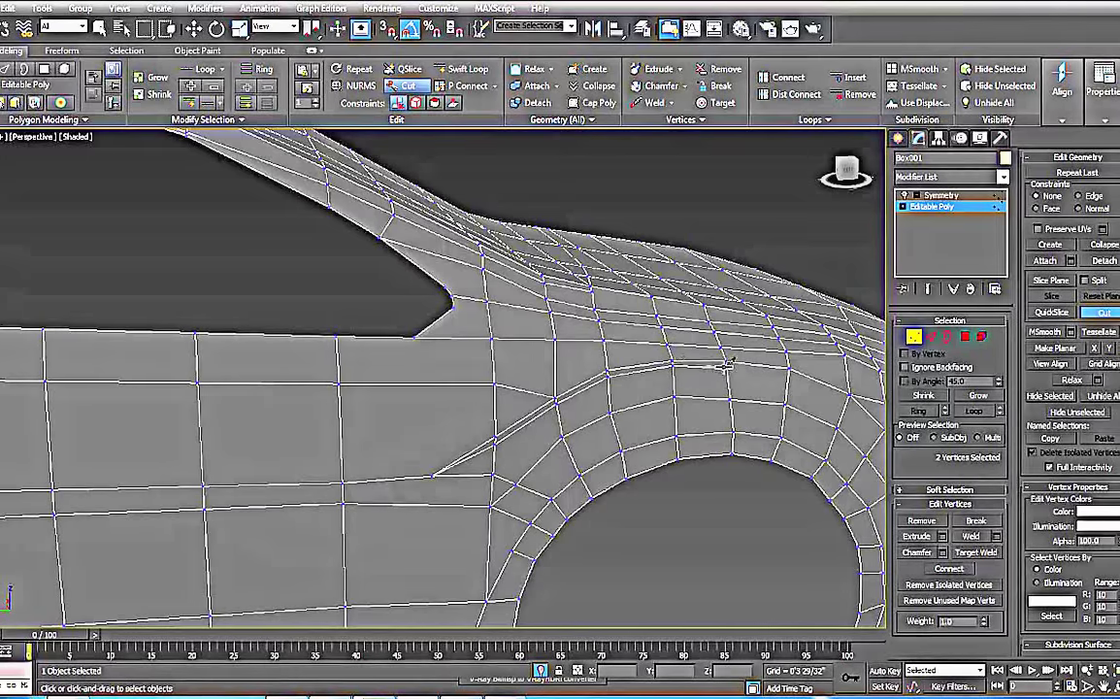
click(730, 366)
click(789, 369)
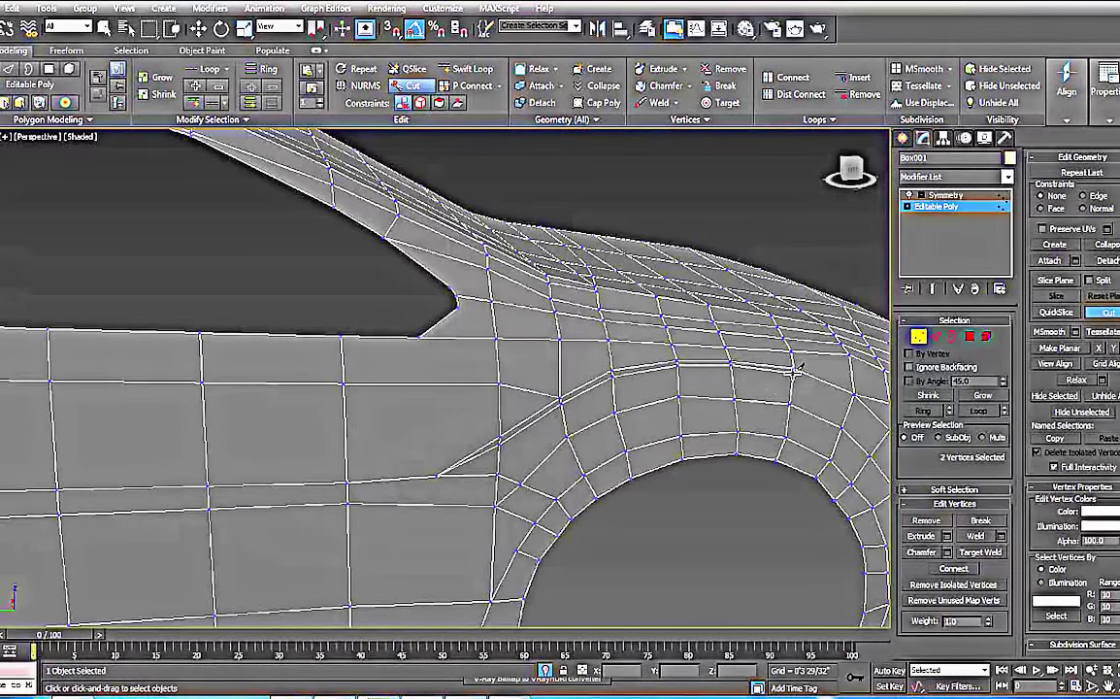
Extend the parallel edge cut along the front fender and around the corner onto the car's nose
right_click(792, 370)
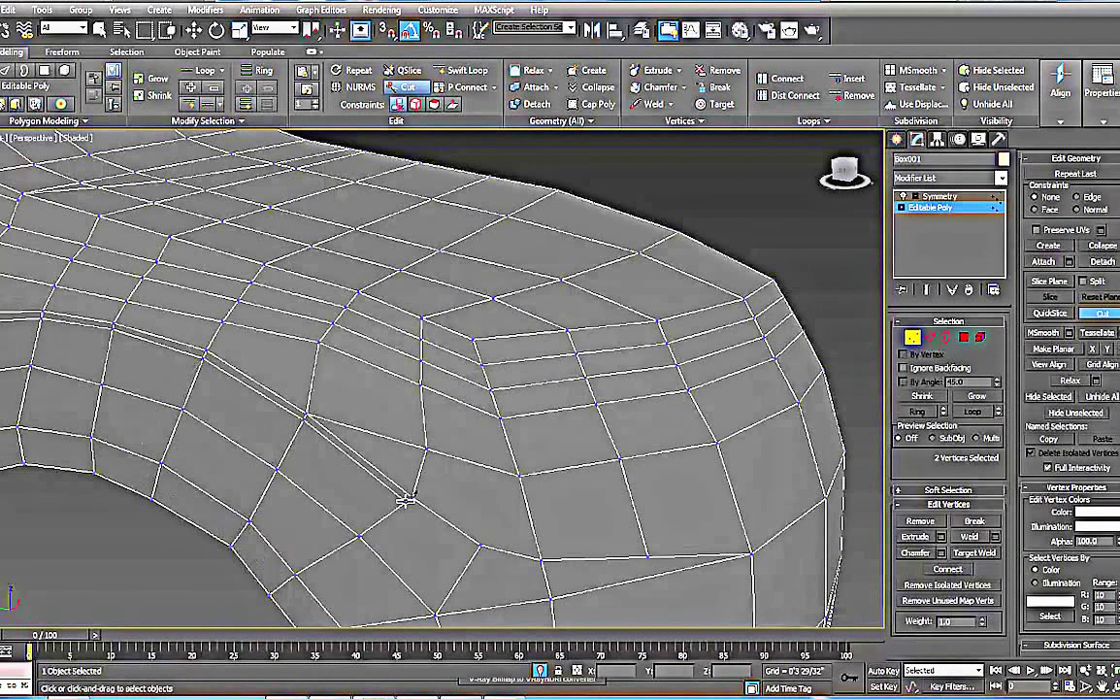
click(475, 550)
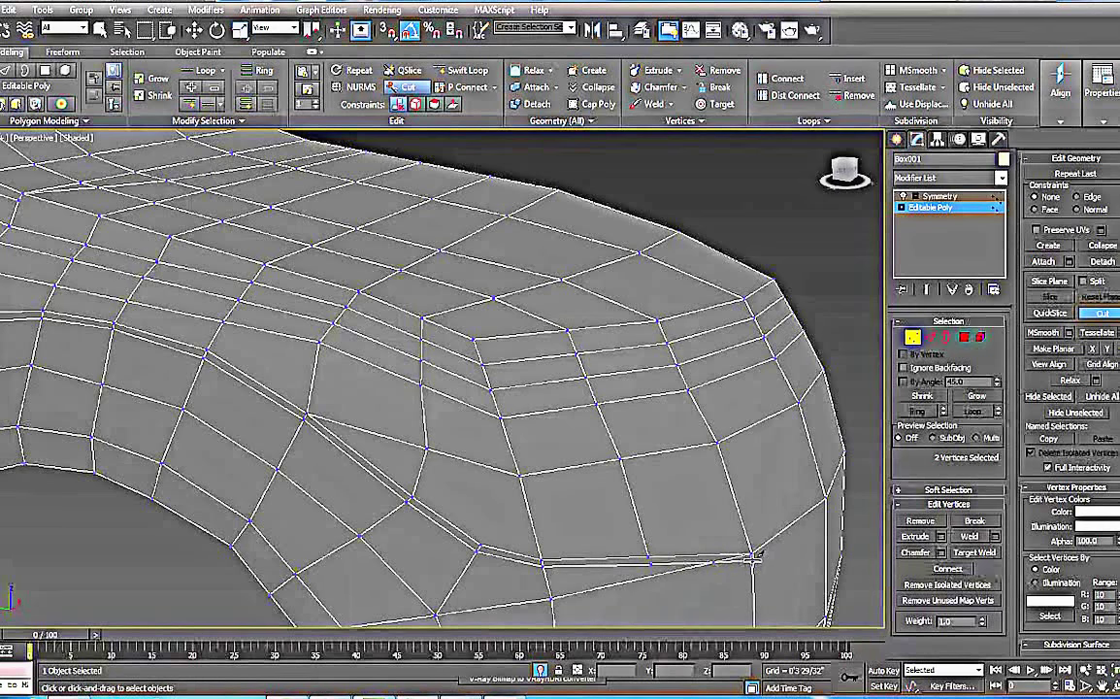
alt+middle_drag(813, 559, 702, 547)
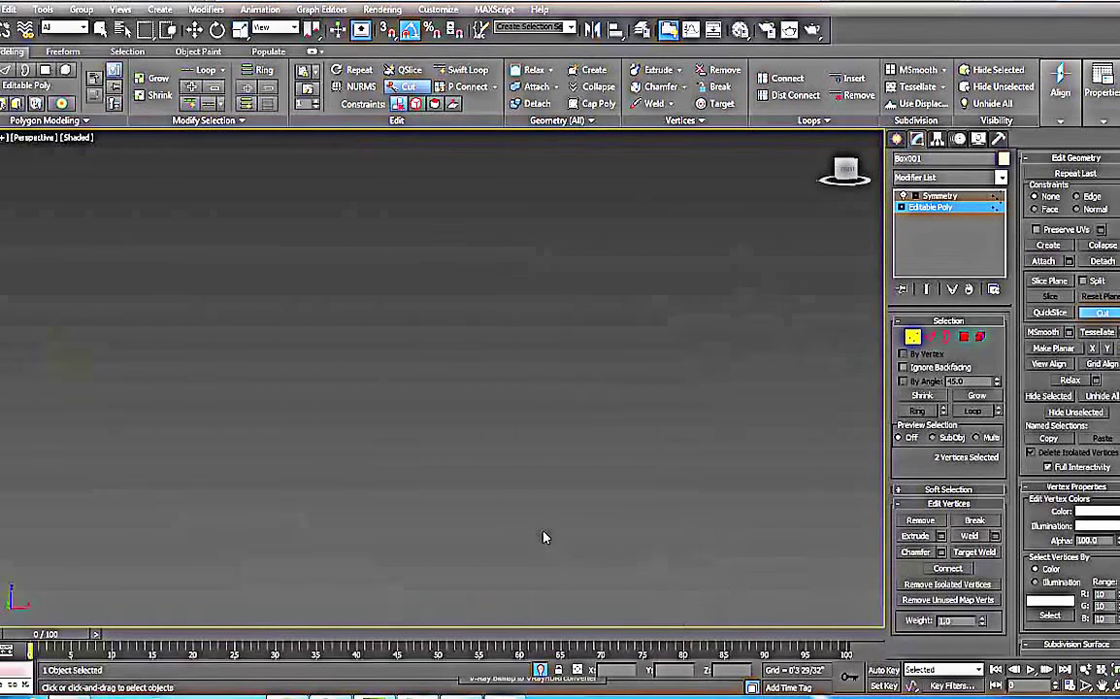
Bring the whole car body back into view and examine the new edge line around its front end
key(z)
alt+middle_drag(460, 457, 490, 355)
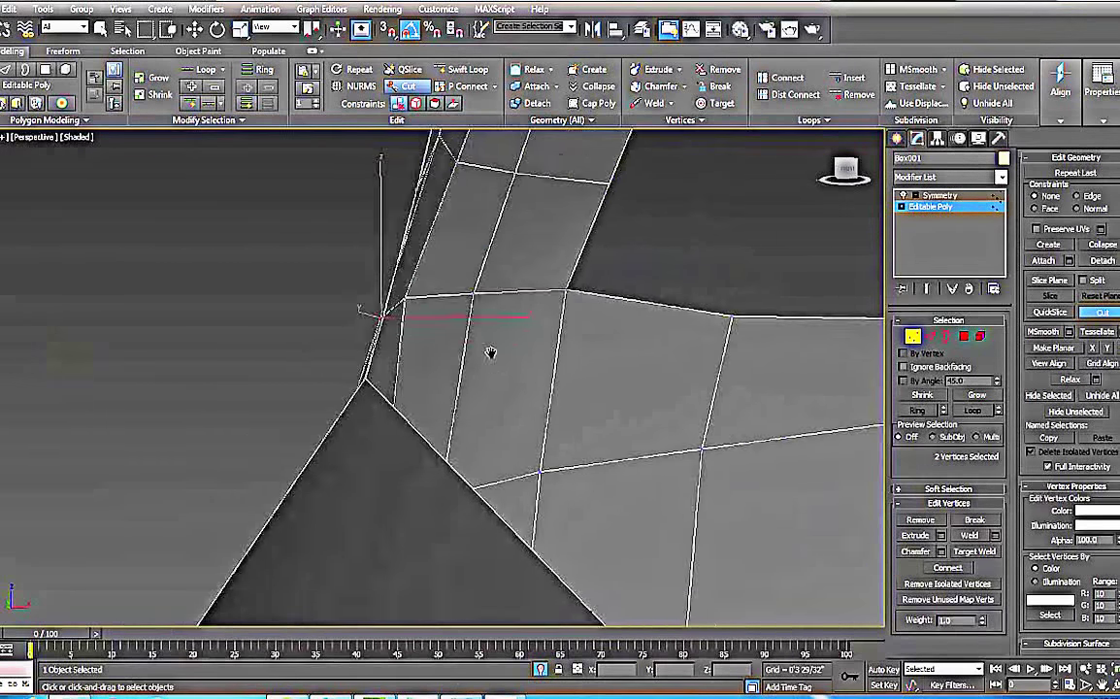
scroll(490, 355, down, 5)
scroll(531, 470, down, 12)
middle_drag(587, 529, 488, 465)
scroll(488, 465, up, 5)
alt+middle_drag(539, 521, 551, 487)
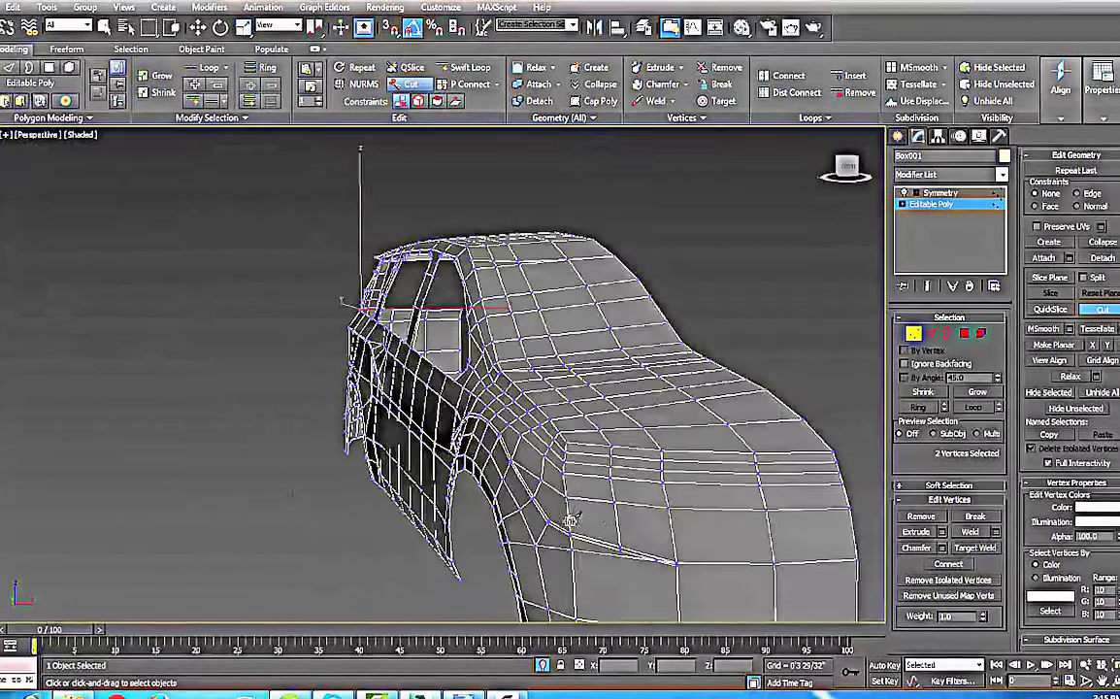
Select the pair of vertices where the double crease line crosses the vertical edge at the car's front corner
alt+middle_drag(479, 465, 540, 474)
scroll(536, 490, up, 6)
drag(511, 373, 496, 391)
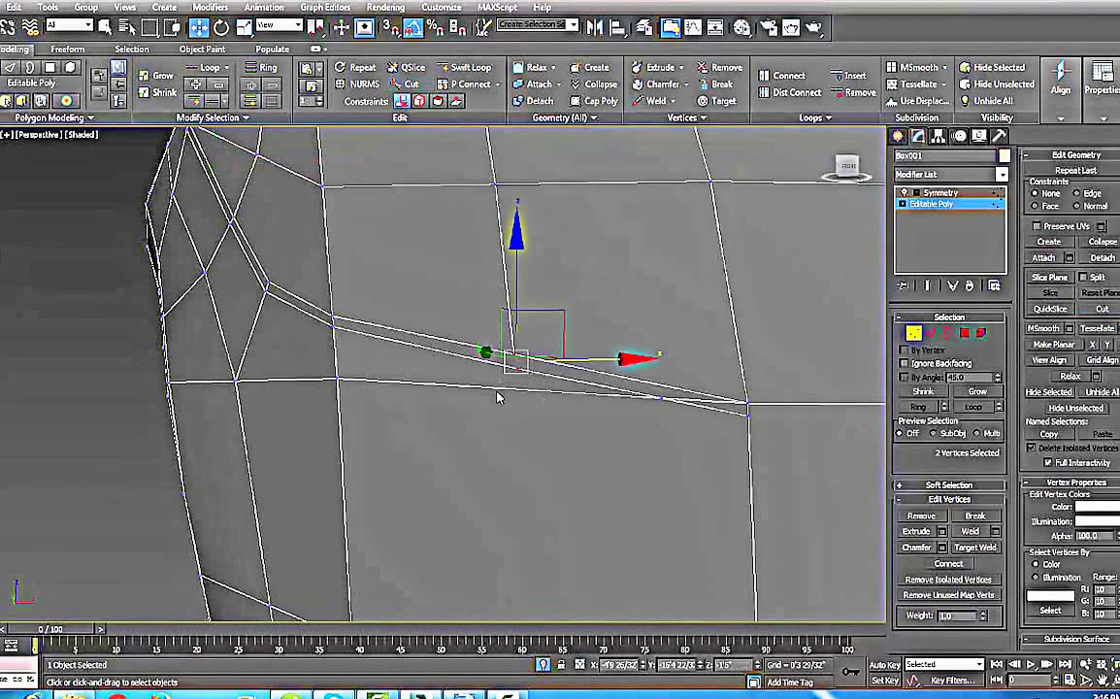
Cut a vertical edge from the selected crease vertices down the front bumper to its lower border
alt+middle_drag(594, 422, 600, 395)
right_click(599, 393)
click(579, 266)
right_click(575, 369)
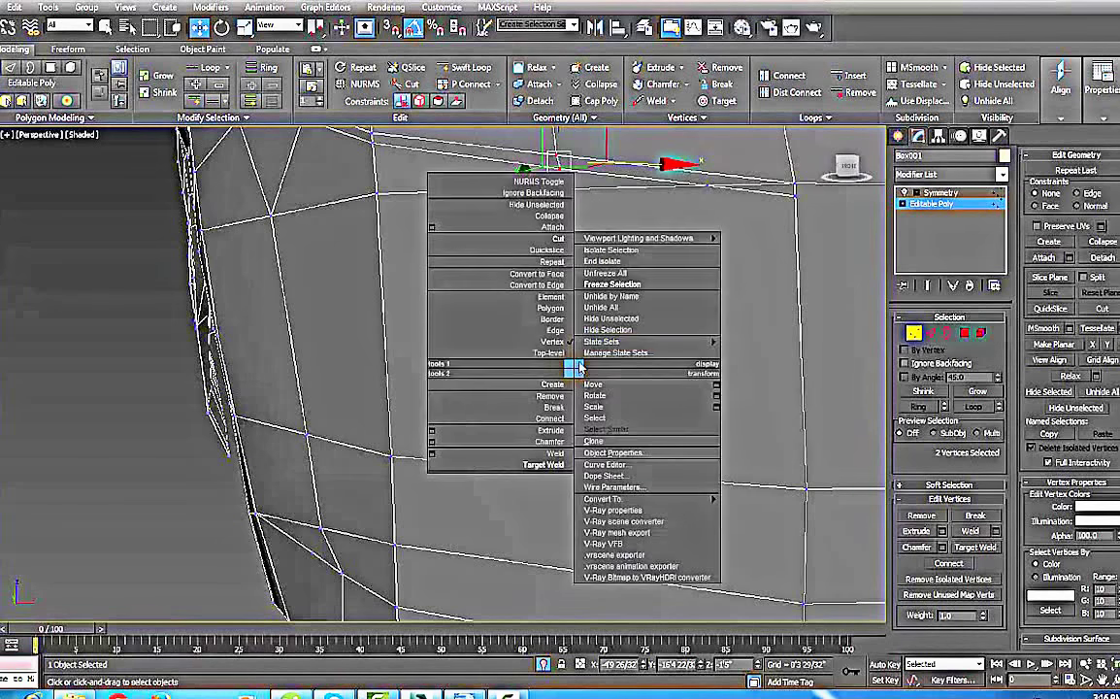
click(559, 241)
right_click(584, 413)
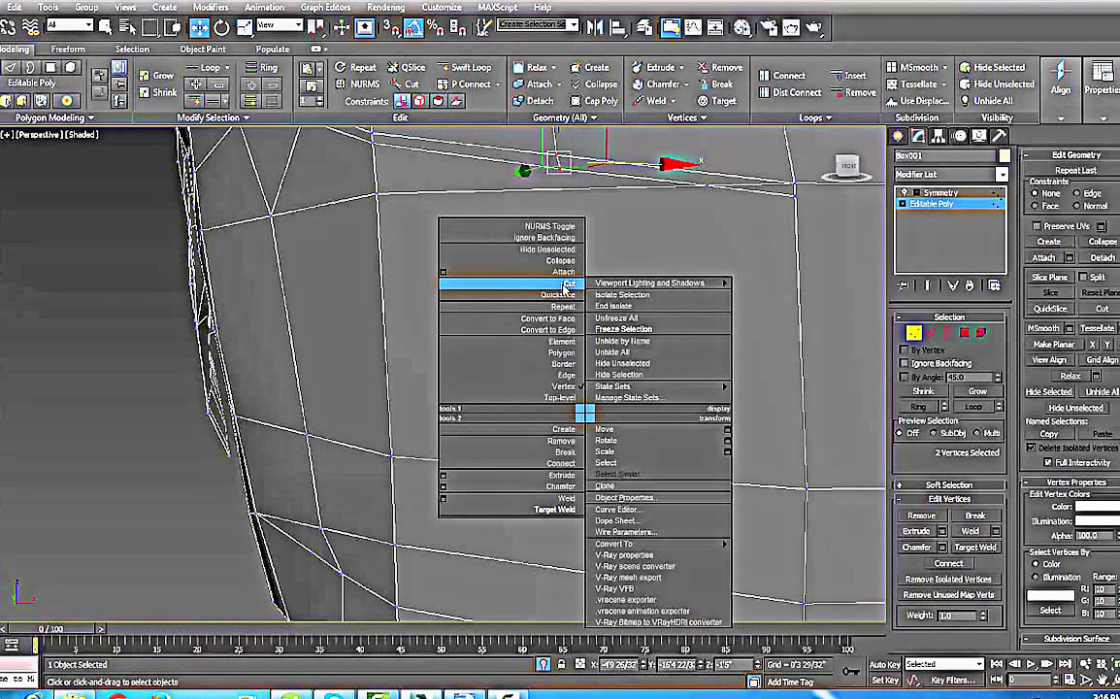
click(566, 286)
click(560, 169)
click(576, 229)
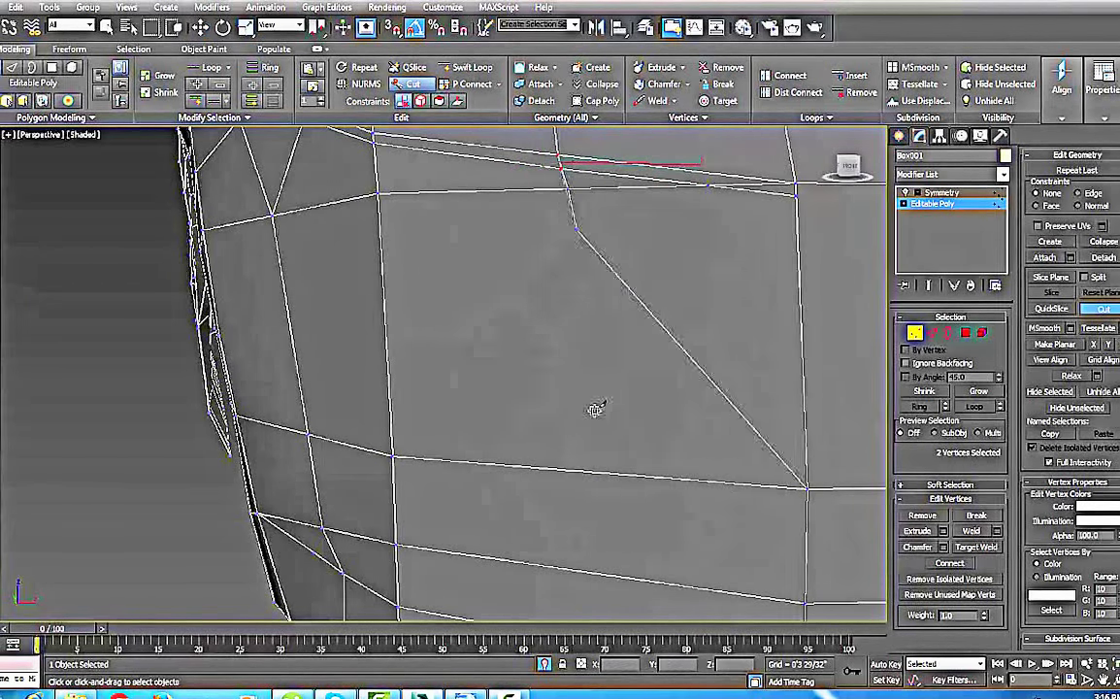
click(586, 469)
middle_drag(592, 507, 593, 468)
click(598, 484)
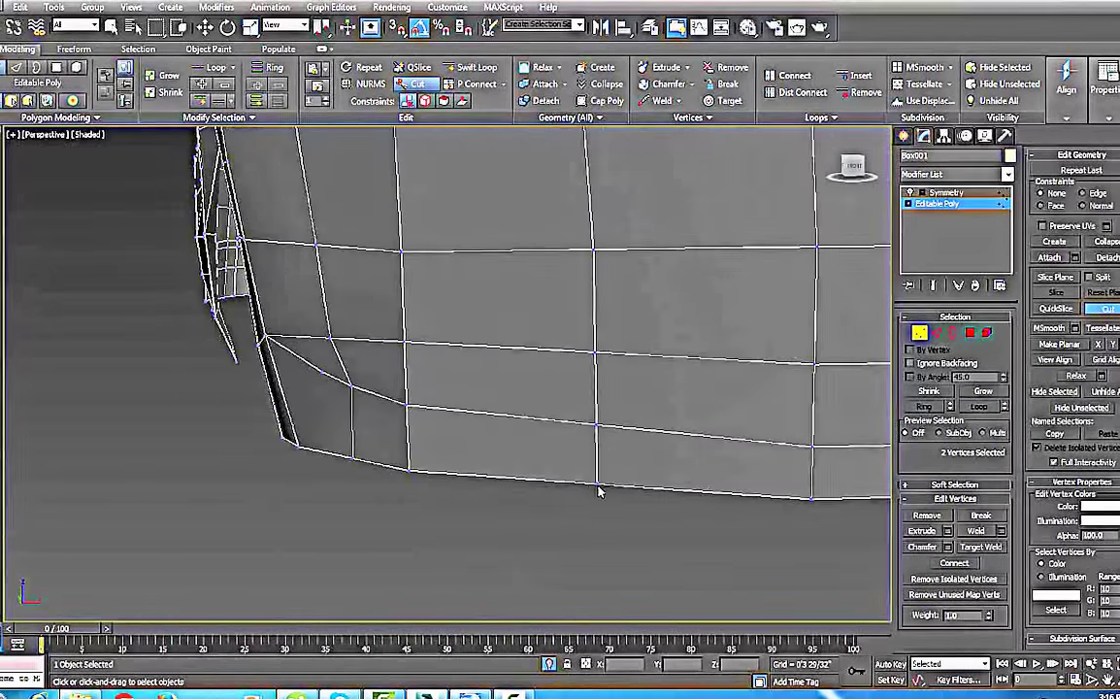
Cut the second crease line onward across the nose, parallel to the existing one, up to the body's centre edge
scroll(627, 379, down, 10)
alt+middle_drag(630, 388, 652, 444)
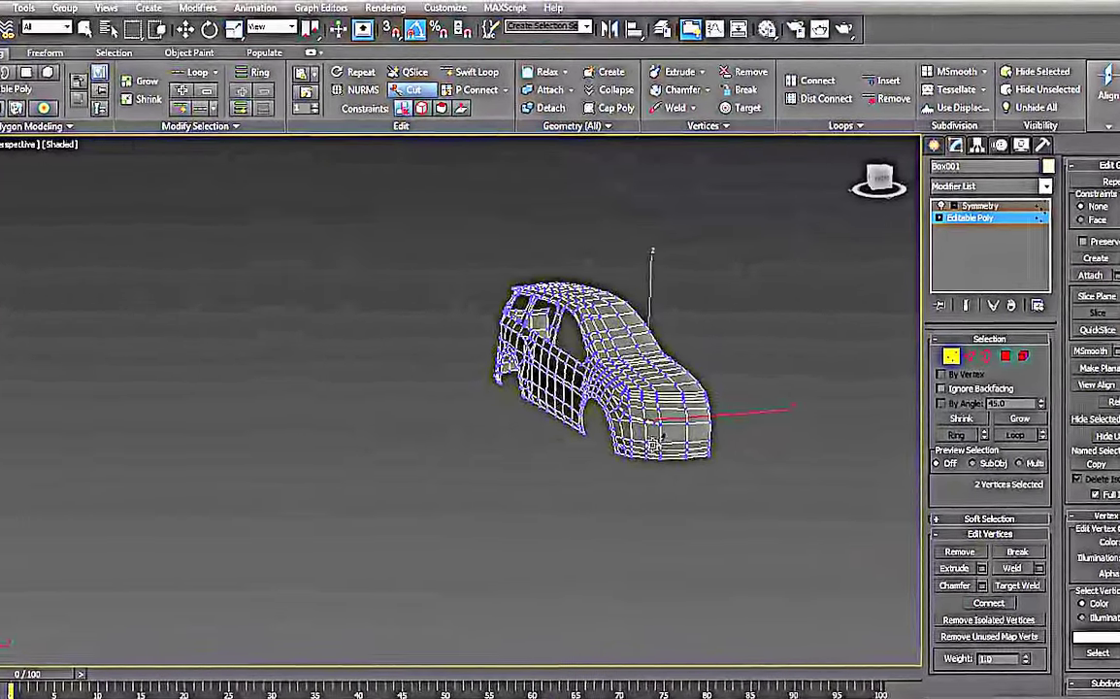
scroll(653, 442, up, 10)
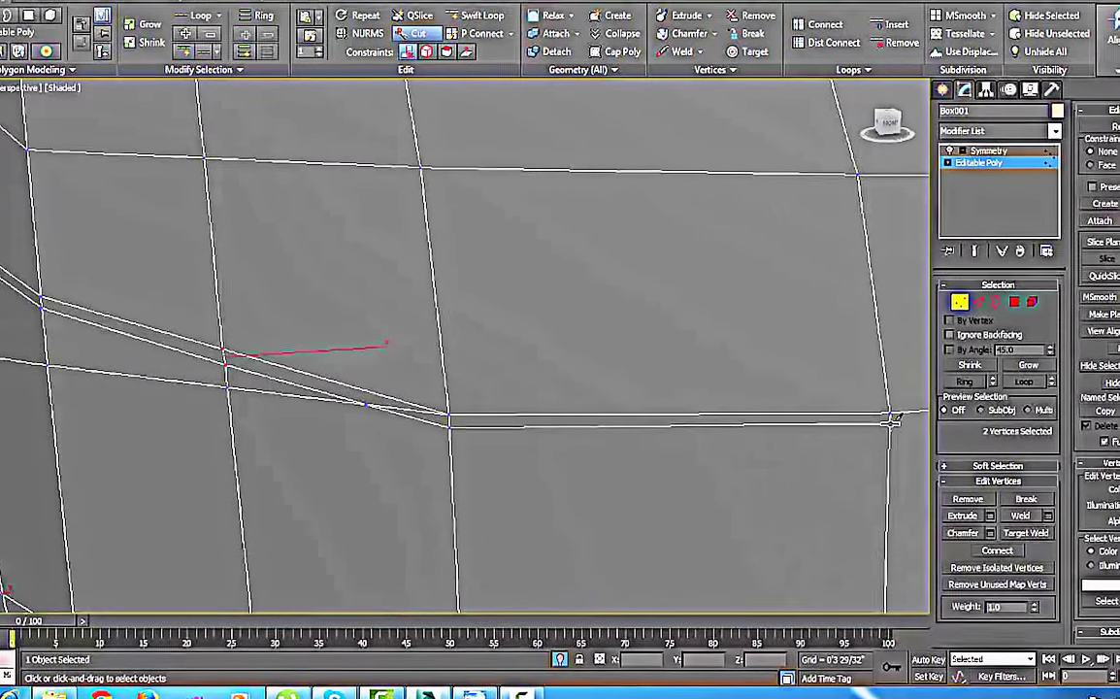
middle_drag(893, 417, 359, 432)
middle_drag(858, 435, 726, 432)
click(574, 379)
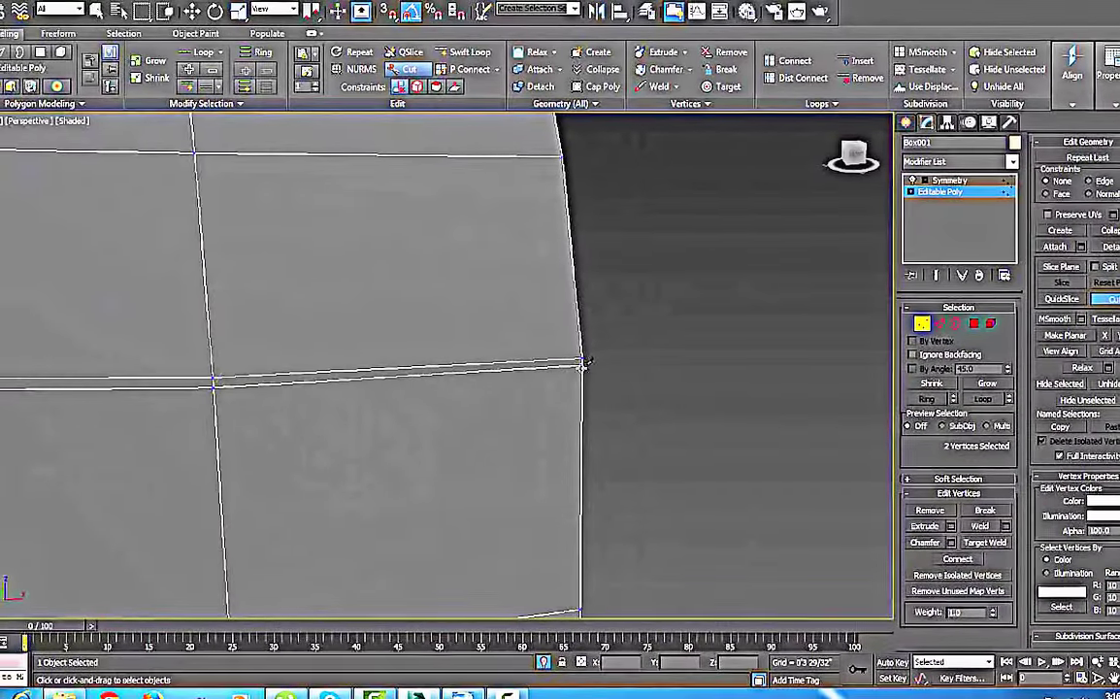
Cut a connecting edge from the upper crease line on the front fender up to the vertex above it
scroll(585, 369, up, 3)
scroll(543, 349, down, 5)
alt+middle_drag(540, 368, 627, 420)
scroll(602, 412, up, 4)
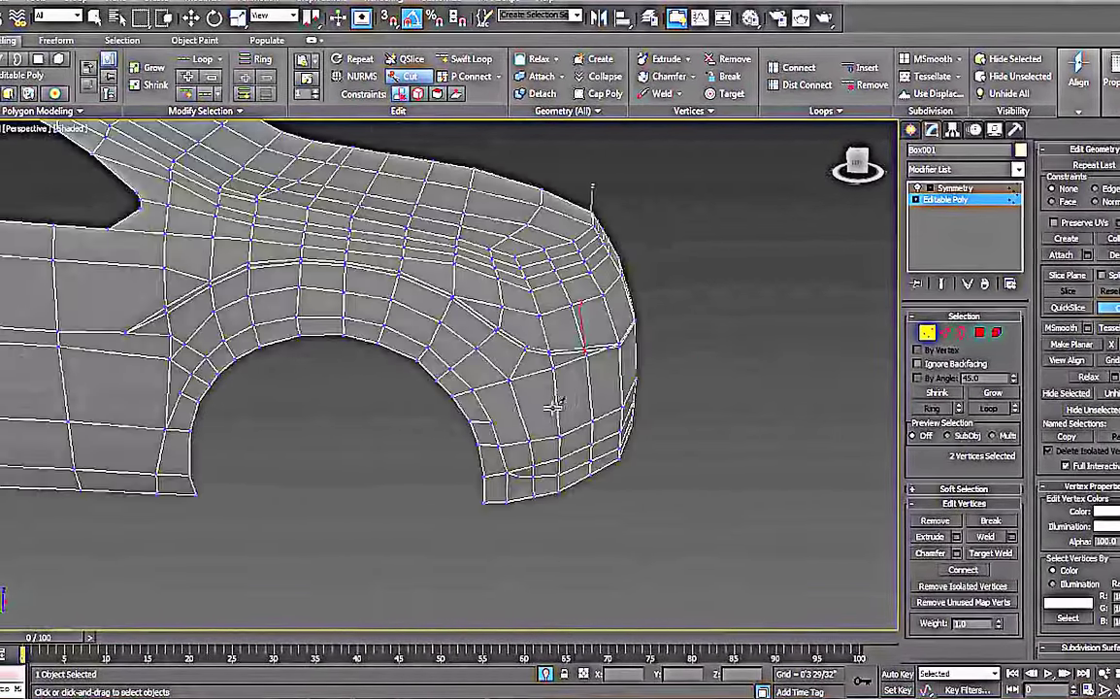
mouse_move(530, 399)
middle_down()
mouse_move(532, 411)
mouse_move(536, 388)
middle_up()
scroll(533, 407, up, 5)
click(566, 497)
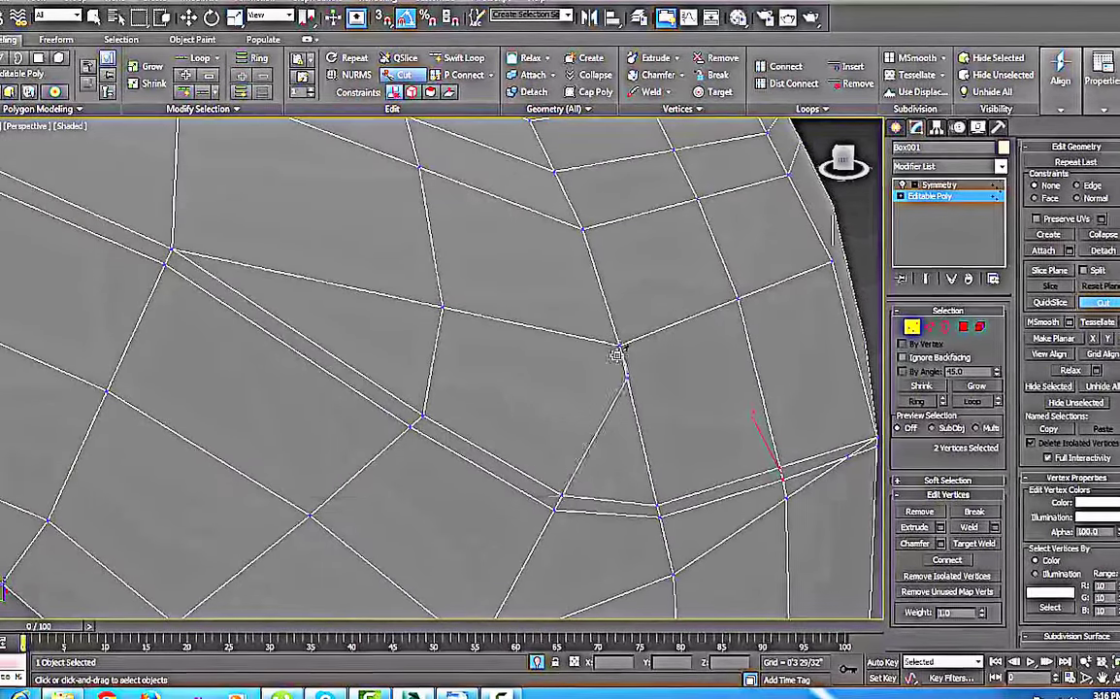
click(620, 347)
Cut a new horizontal edge line below the double crease, from the fender vertex around the front to the centre edge
middle_drag(625, 434, 467, 395)
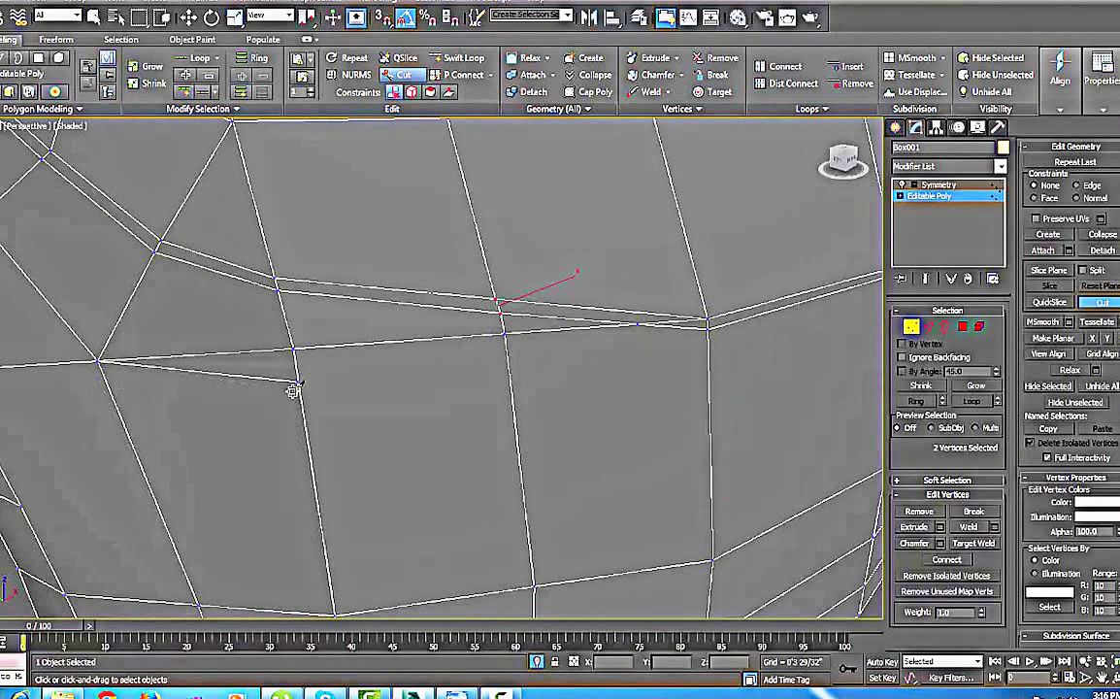
click(512, 396)
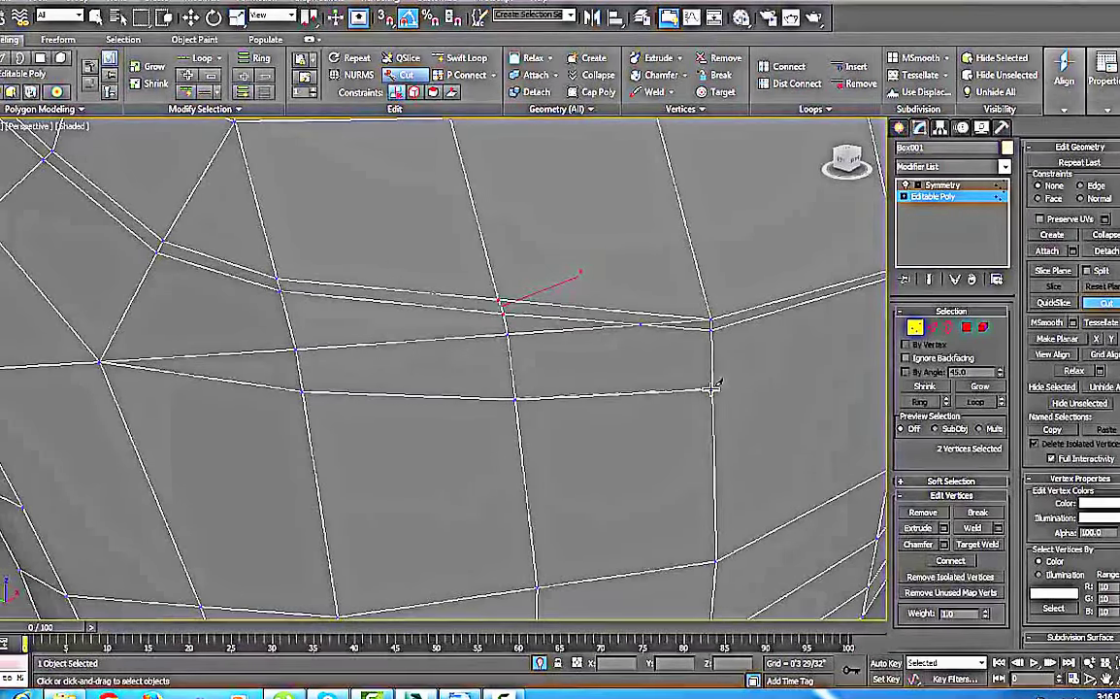
click(709, 389)
alt+middle_drag(799, 419, 640, 451)
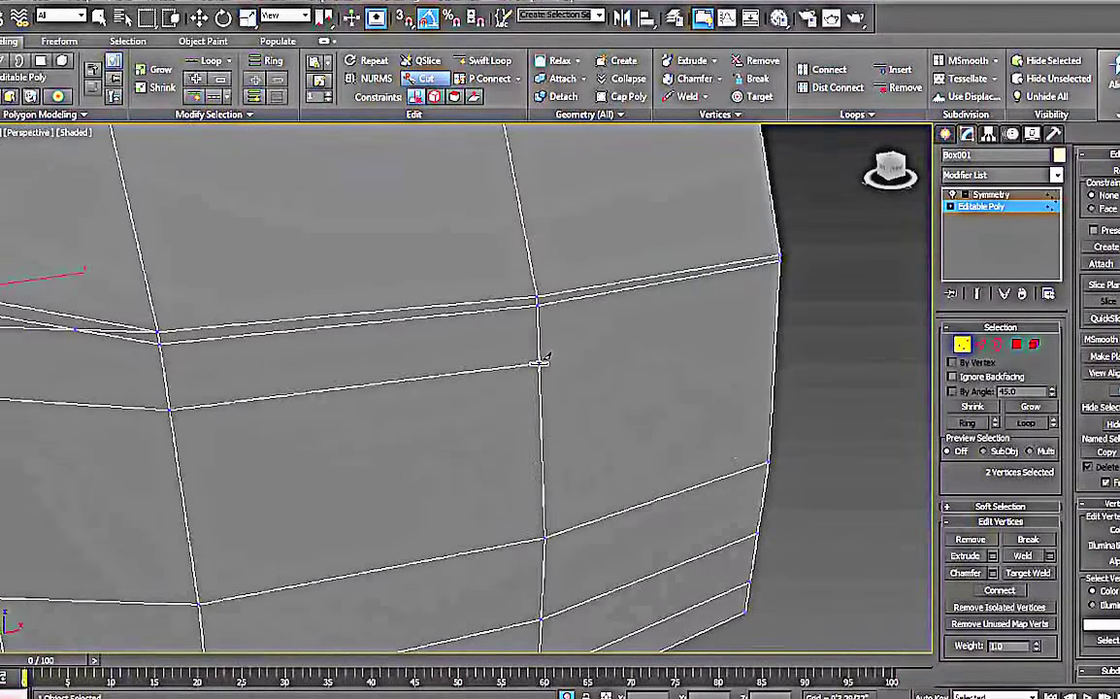
click(546, 372)
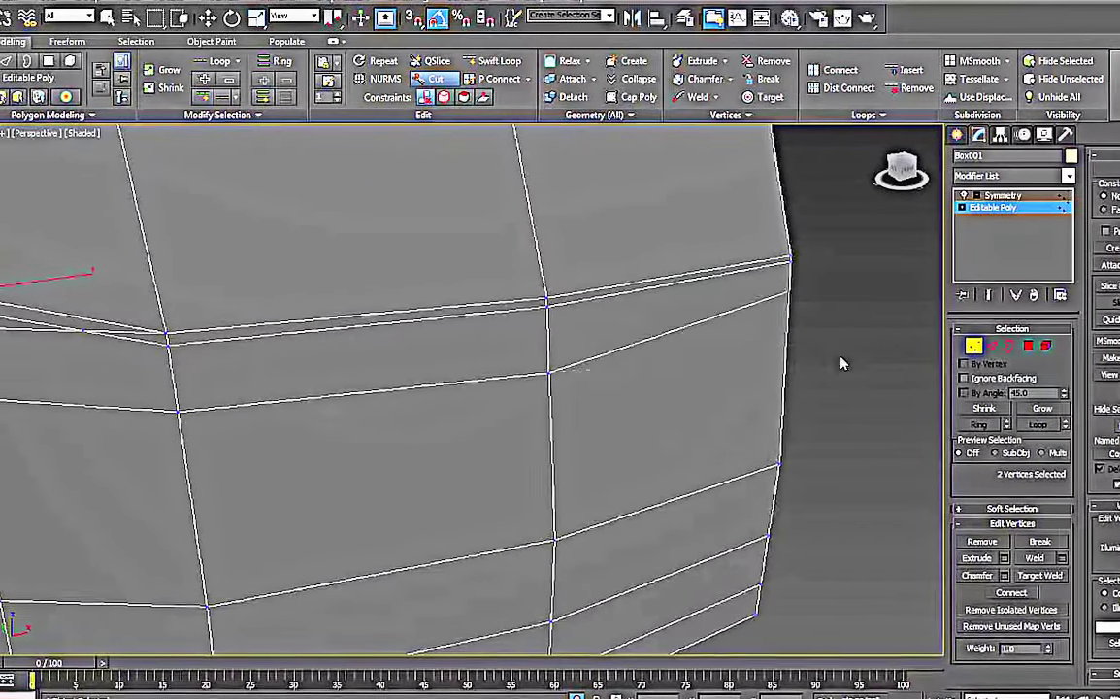
click(802, 326)
right_click(801, 326)
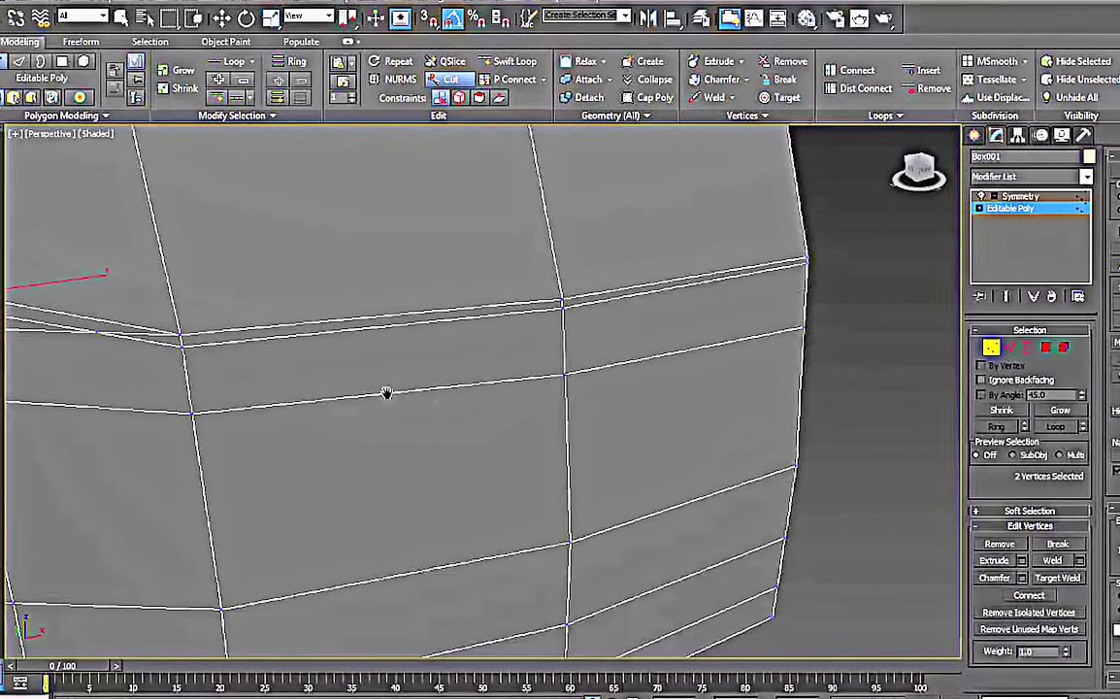
Remove the four old edges running between the double crease and the new line beneath it, including their vertices
middle_drag(361, 391, 448, 401)
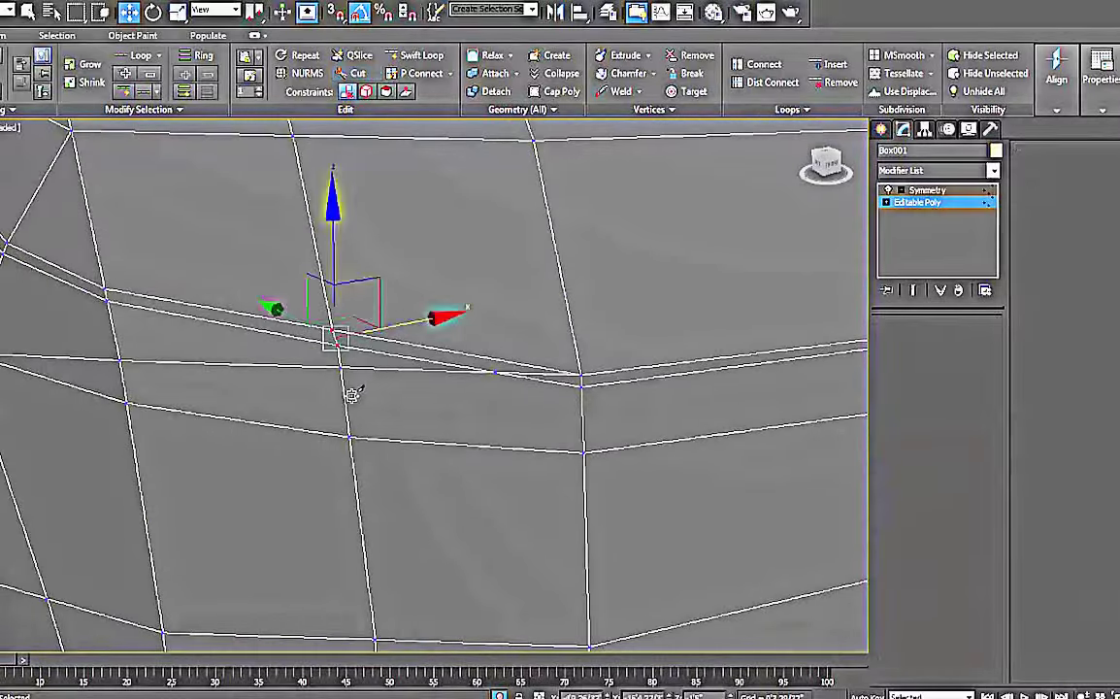
click(497, 370)
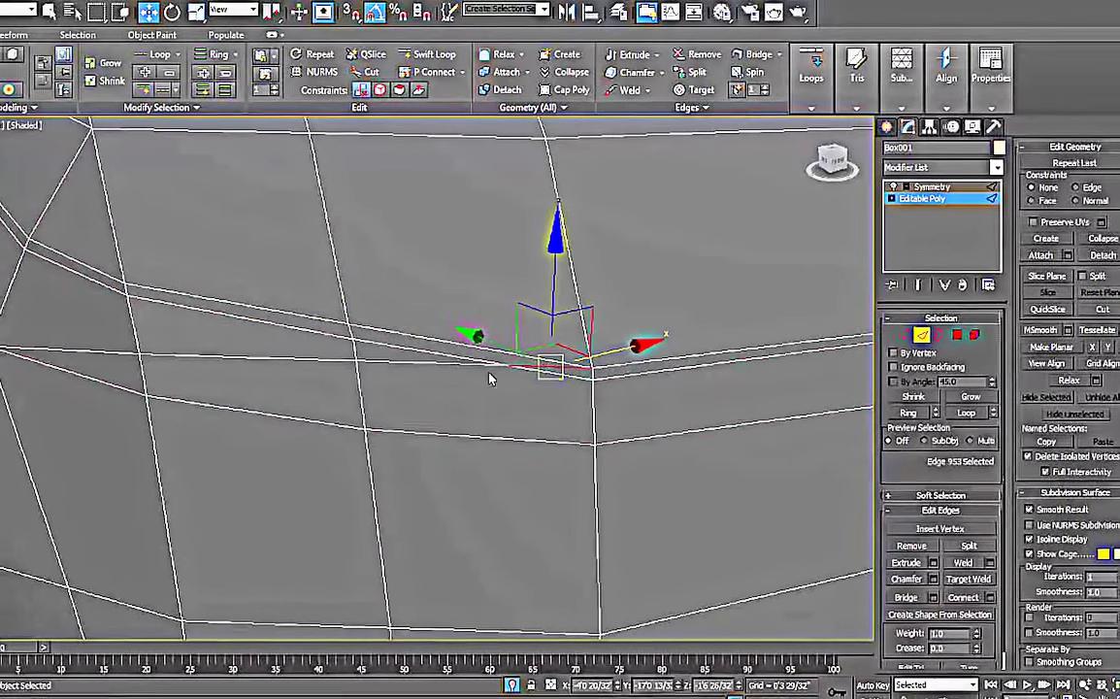
ctrl+click(484, 364)
ctrl+click(293, 356)
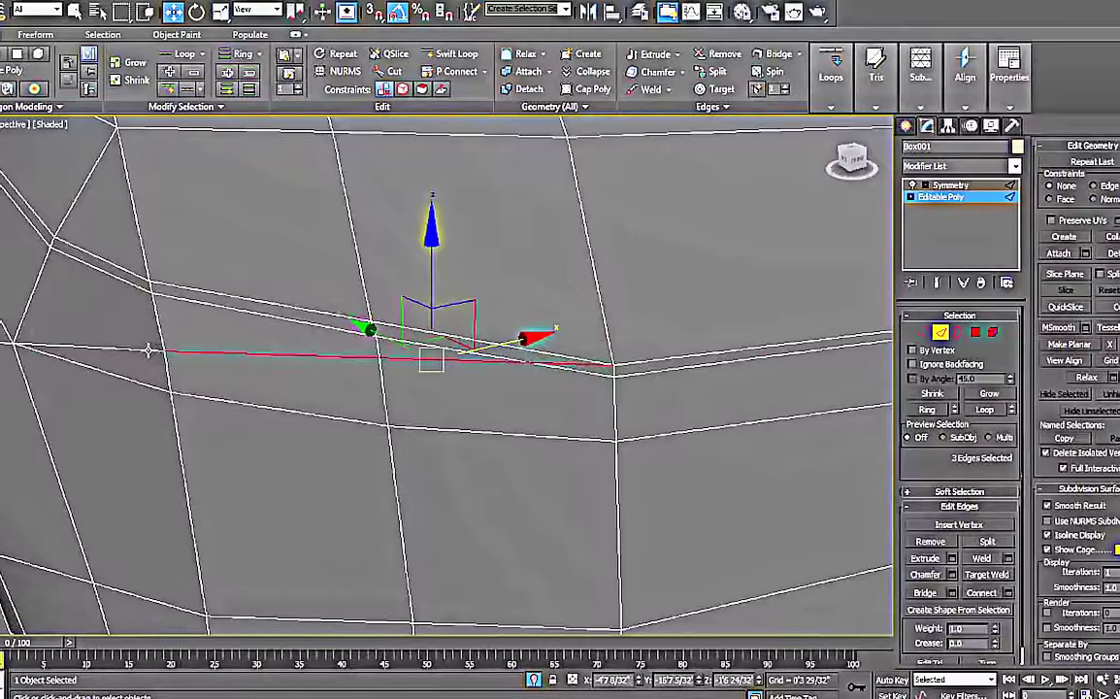
ctrl+click(135, 350)
key(ctrl+BackSpace)
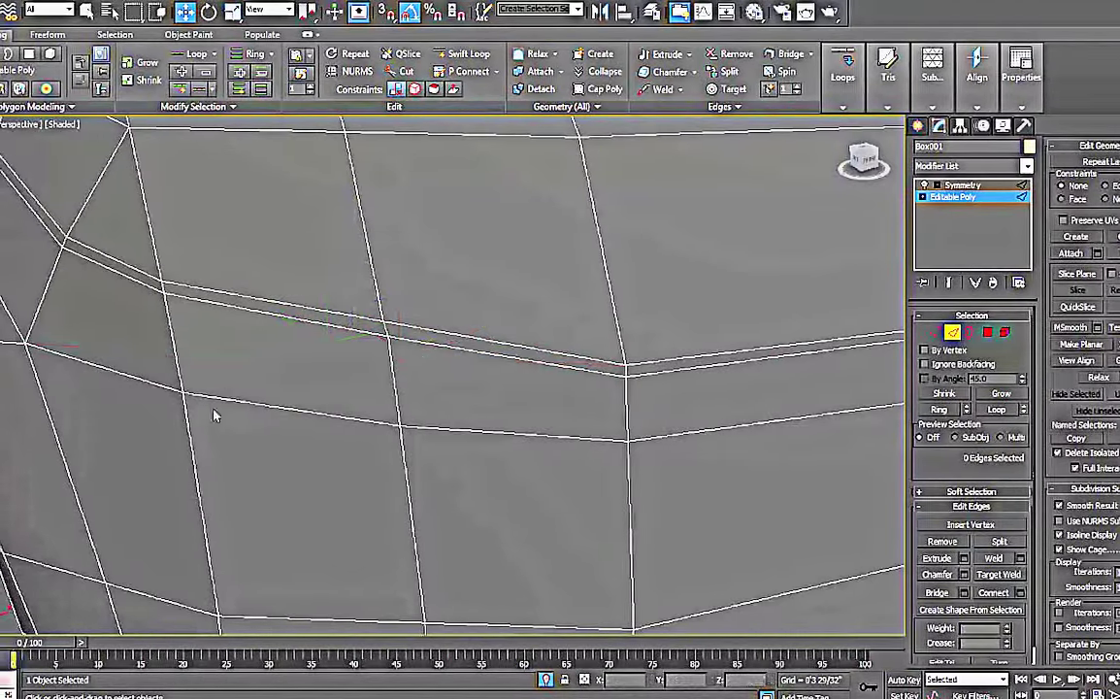
Examine the edge flow over the car body's side, wheel arches and front end
middle_drag(25, 456, 373, 445)
scroll(351, 414, down, 10)
scroll(372, 445, down, 4)
middle_drag(461, 436, 560, 443)
alt+middle_drag(282, 442, 432, 433)
mouse_move(361, 439)
alt+middle_down()
mouse_move(400, 445)
mouse_move(343, 423)
alt+middle_up()
alt+middle_drag(568, 396, 519, 390)
middle_drag(585, 420, 291, 450)
middle_drag(592, 445, 462, 421)
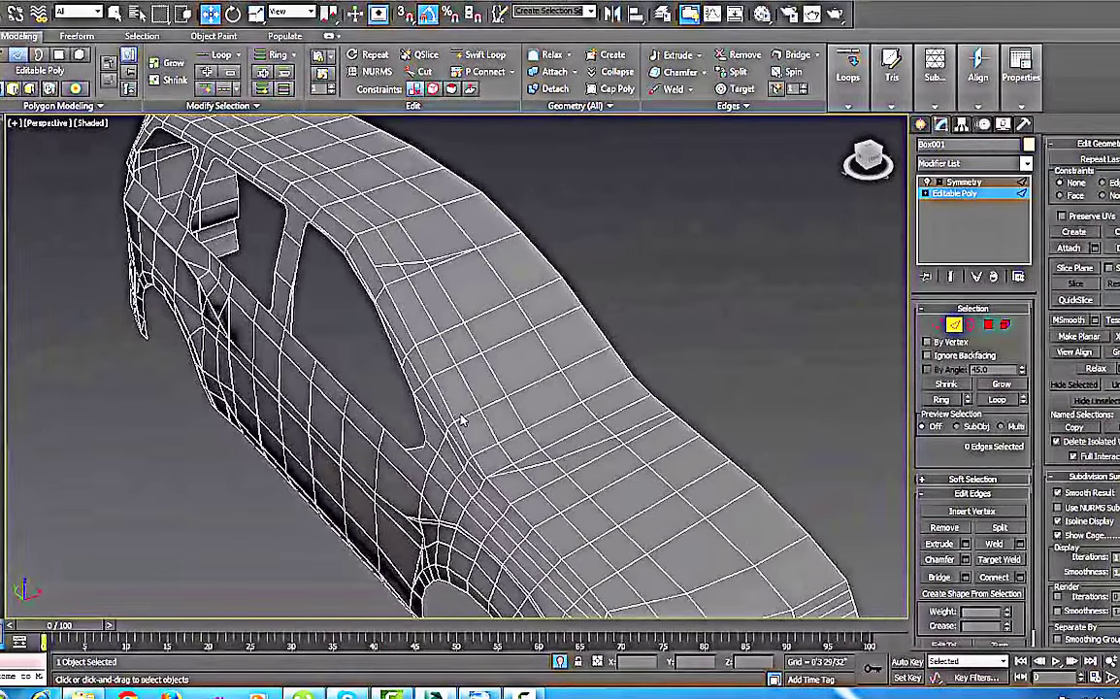
Show the car body from the top and end its isolation to compare the windscreen area with the reference blueprint
key(t)
key(z)
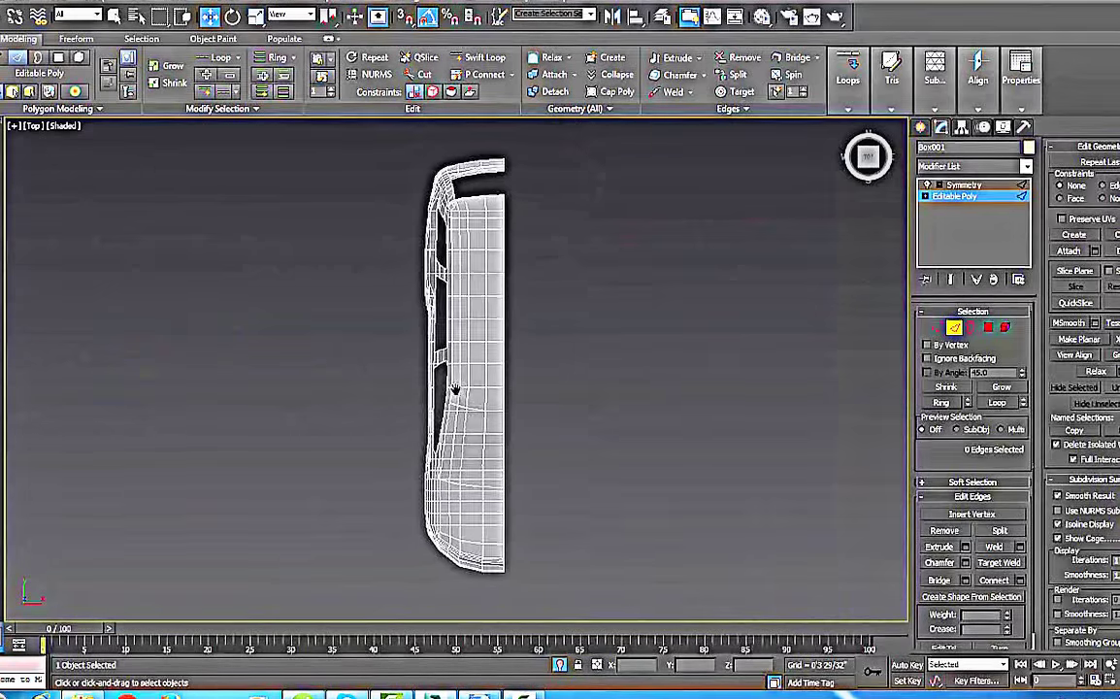
click(562, 670)
scroll(524, 514, up, 2)
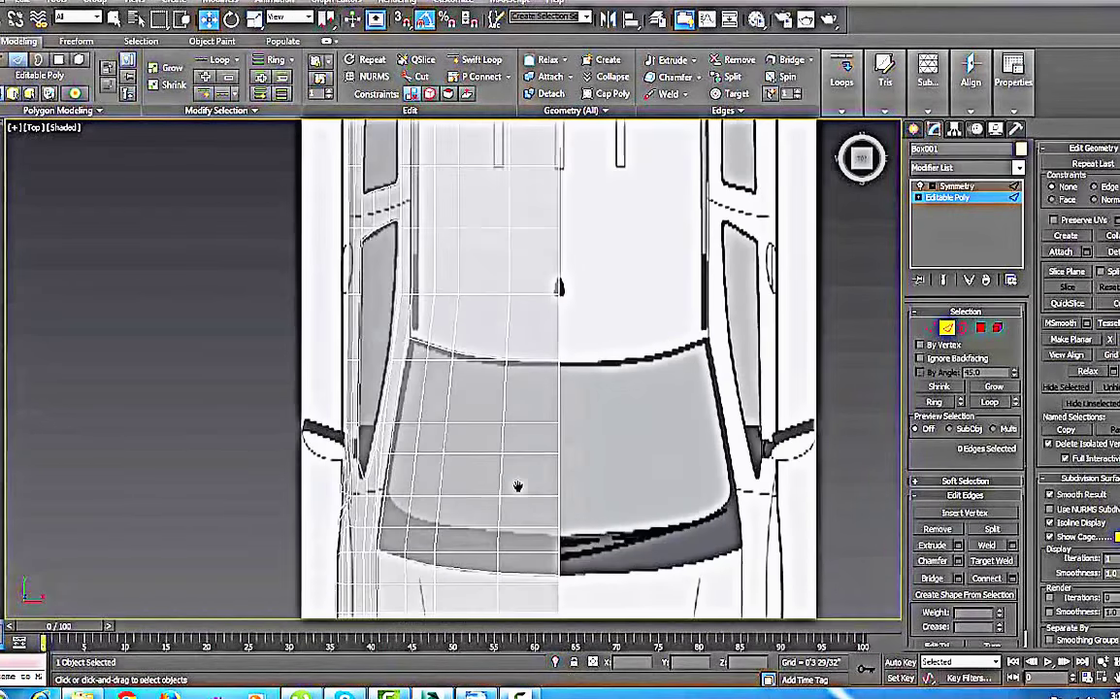
middle_drag(517, 485, 500, 520)
scroll(503, 523, up, 2)
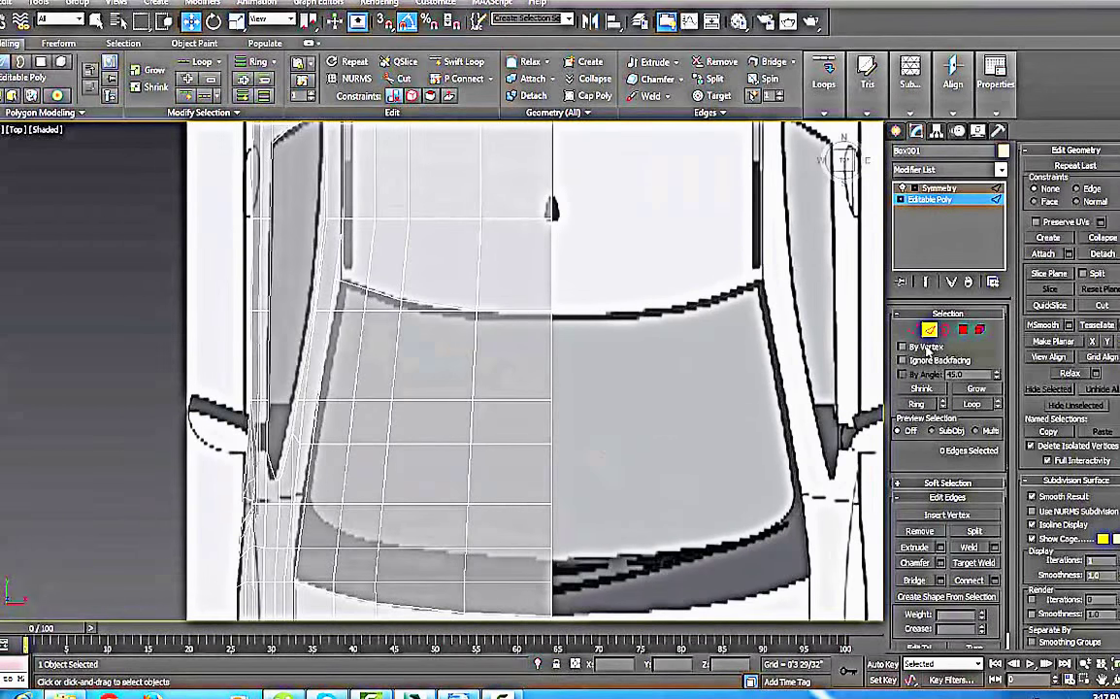
Select the windscreen polygons and detach them from the car body as a separate object
click(963, 330)
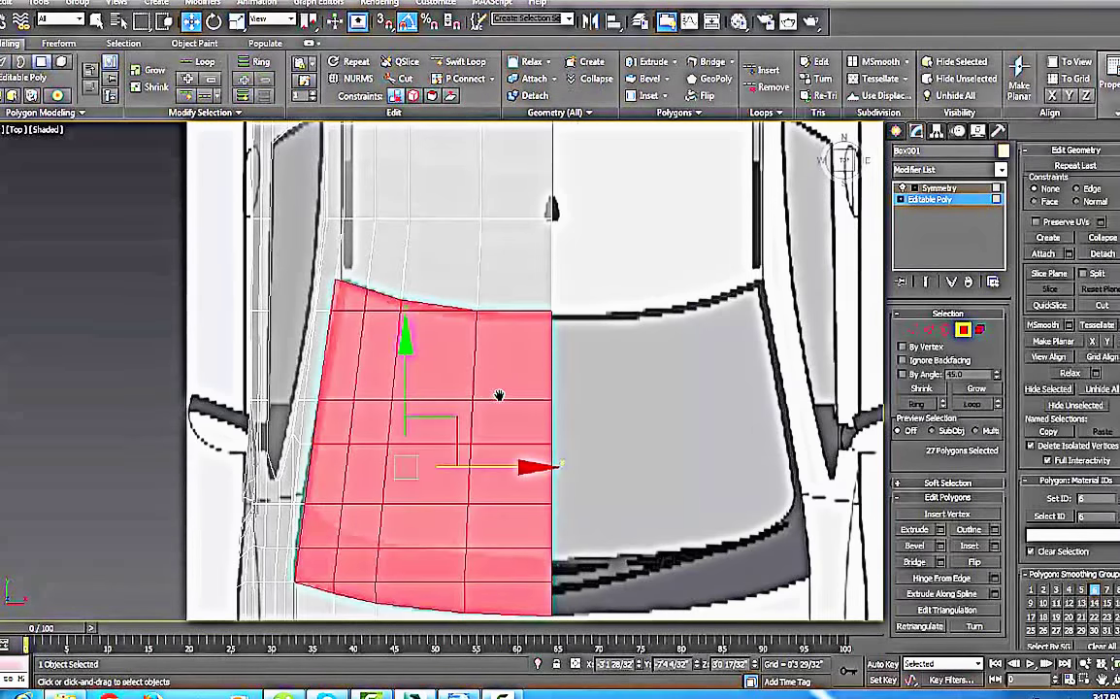
scroll(496, 388, down, 10)
scroll(493, 377, up, 6)
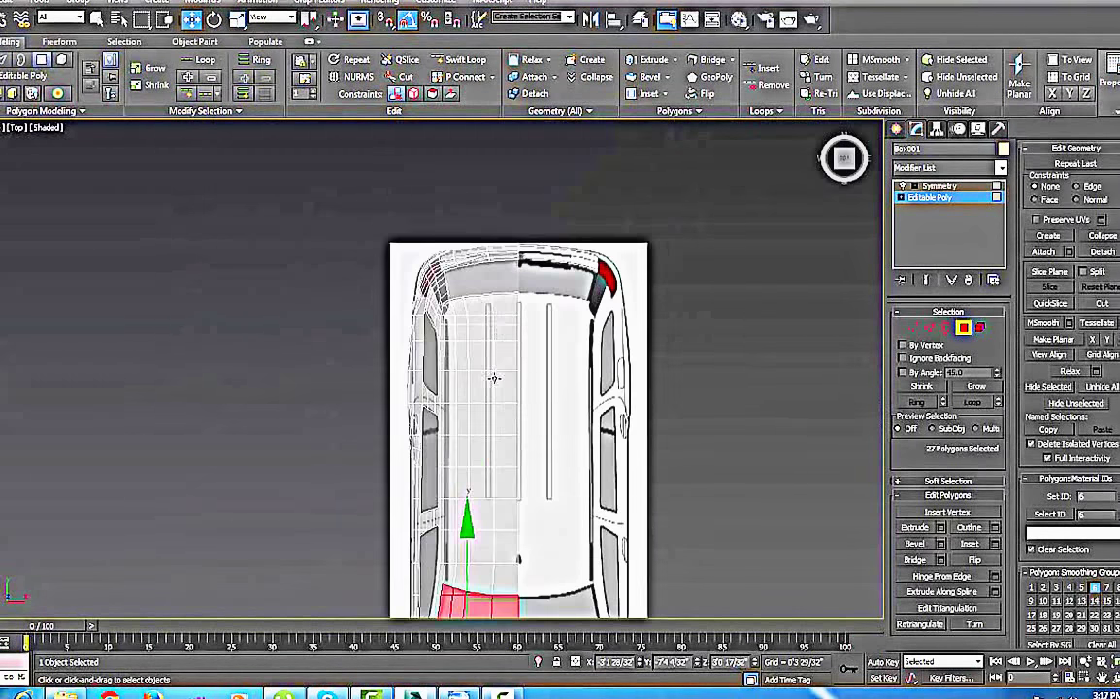
middle_drag(492, 381, 465, 179)
scroll(485, 377, down, 4)
middle_drag(486, 447, 485, 255)
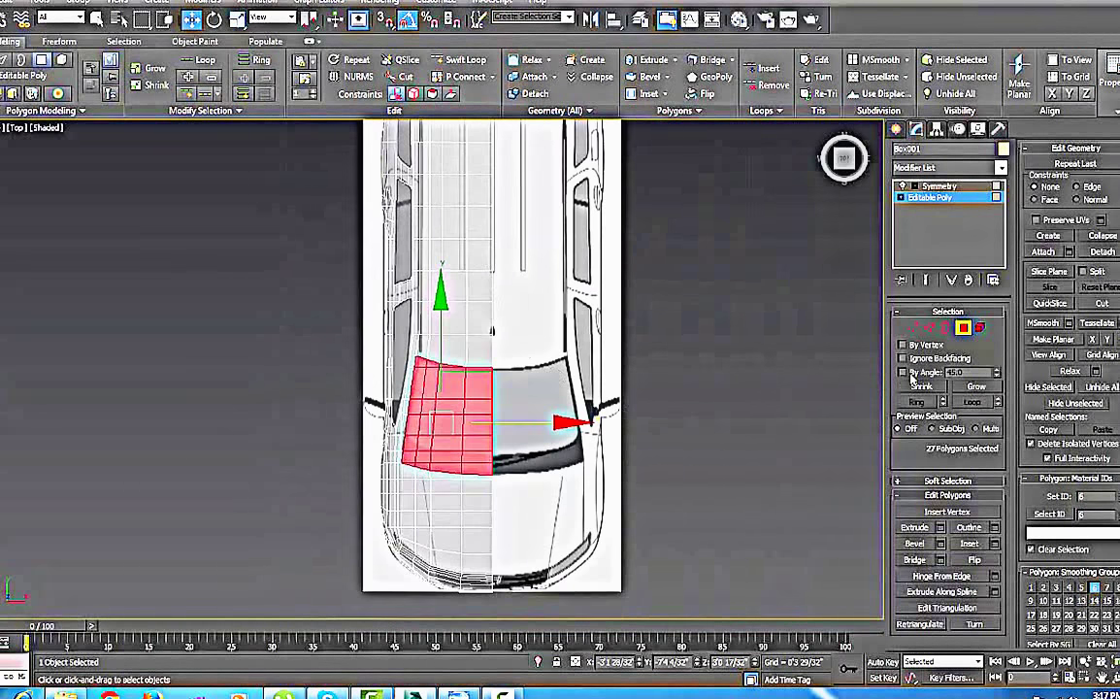
click(1108, 253)
click(607, 346)
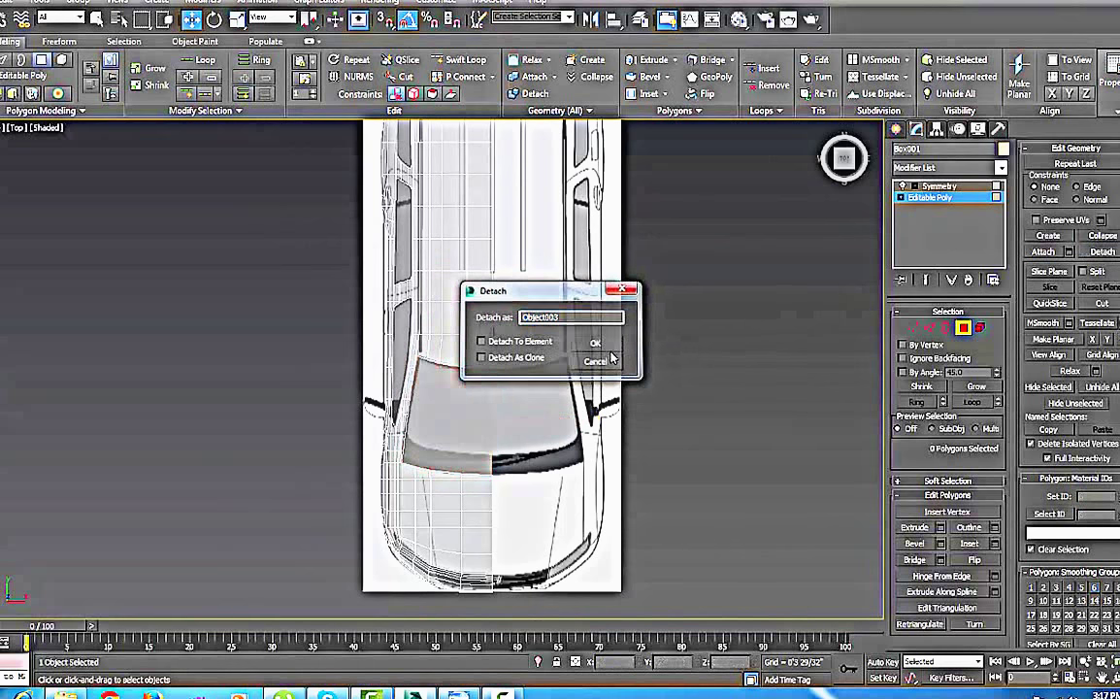
View the body from an angle at its front end and turn off its see-through display
middle_drag(446, 403, 470, 409)
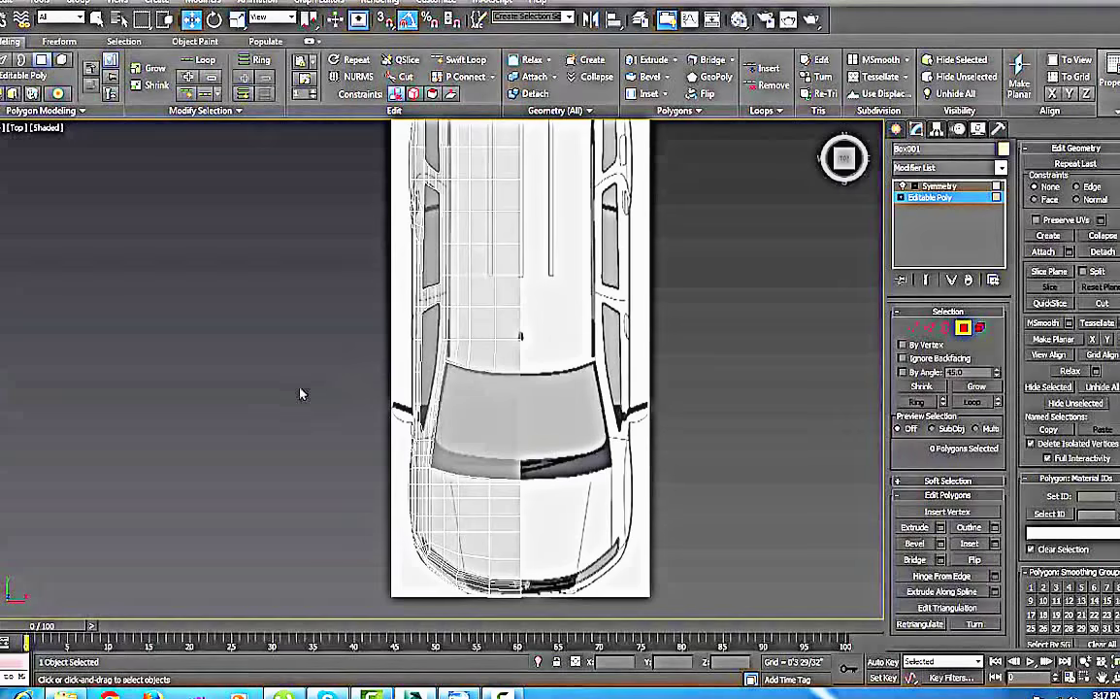
middle_drag(413, 477, 453, 467)
alt+middle_drag(527, 514, 578, 492)
scroll(587, 504, up, 4)
middle_drag(598, 424, 585, 457)
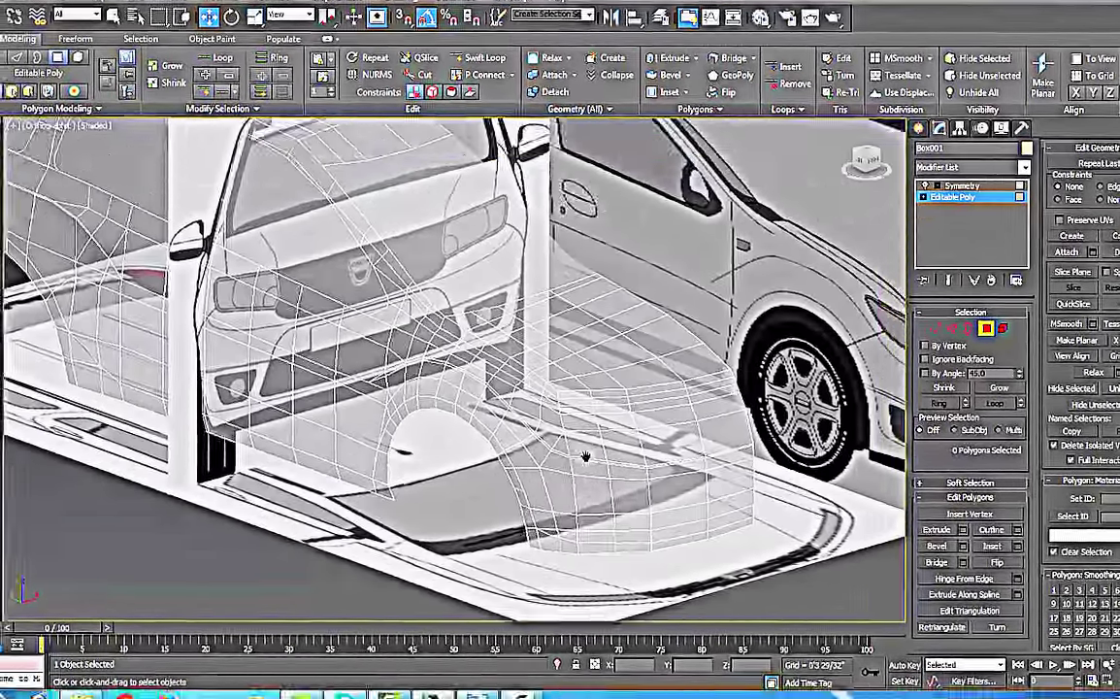
scroll(587, 458, up, 2)
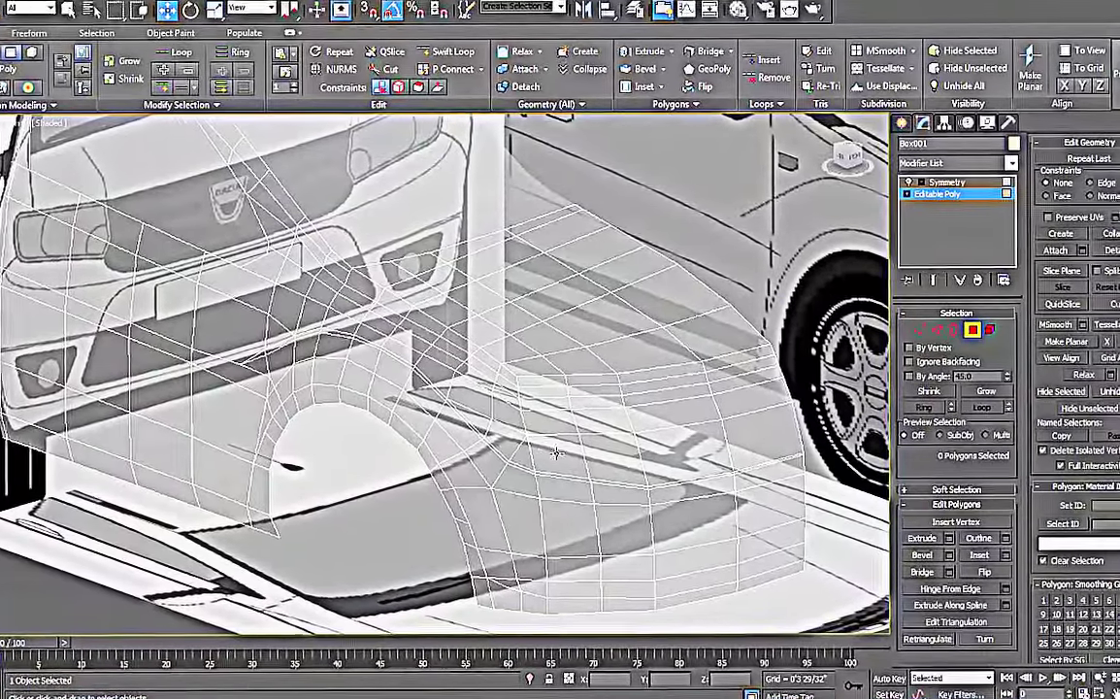
alt+middle_drag(573, 441, 476, 478)
middle_drag(373, 459, 580, 394)
key(alt+x)
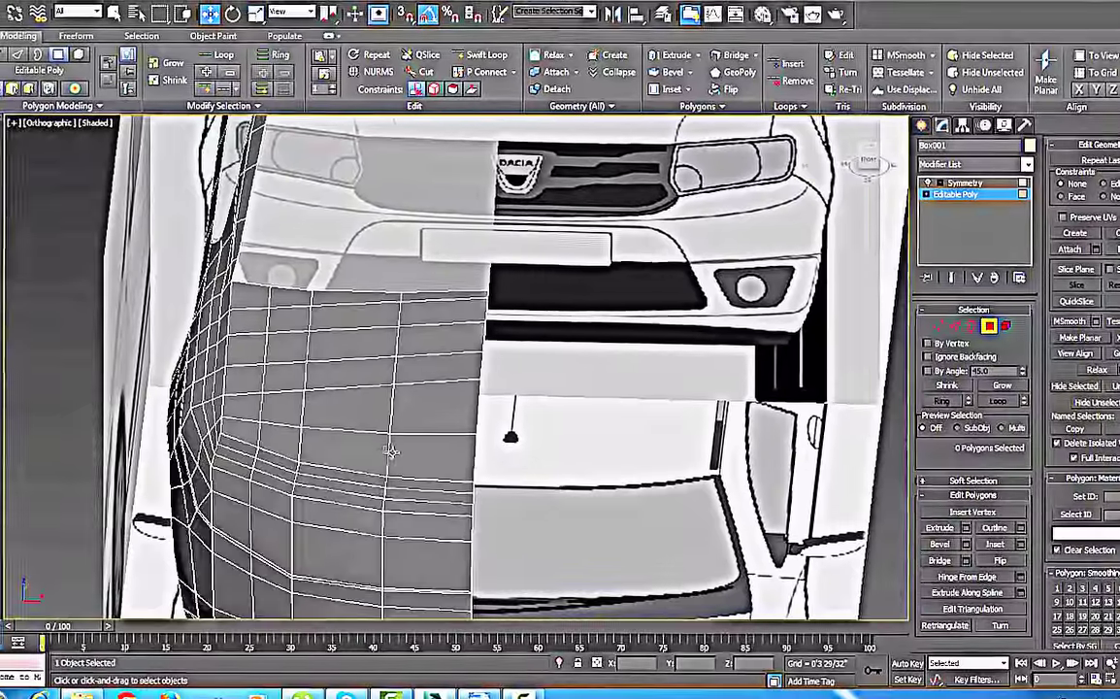
Select the edge line outlining the hood's side and front, leaving out the edges that run up the windscreen pillar
middle_drag(283, 474, 329, 456)
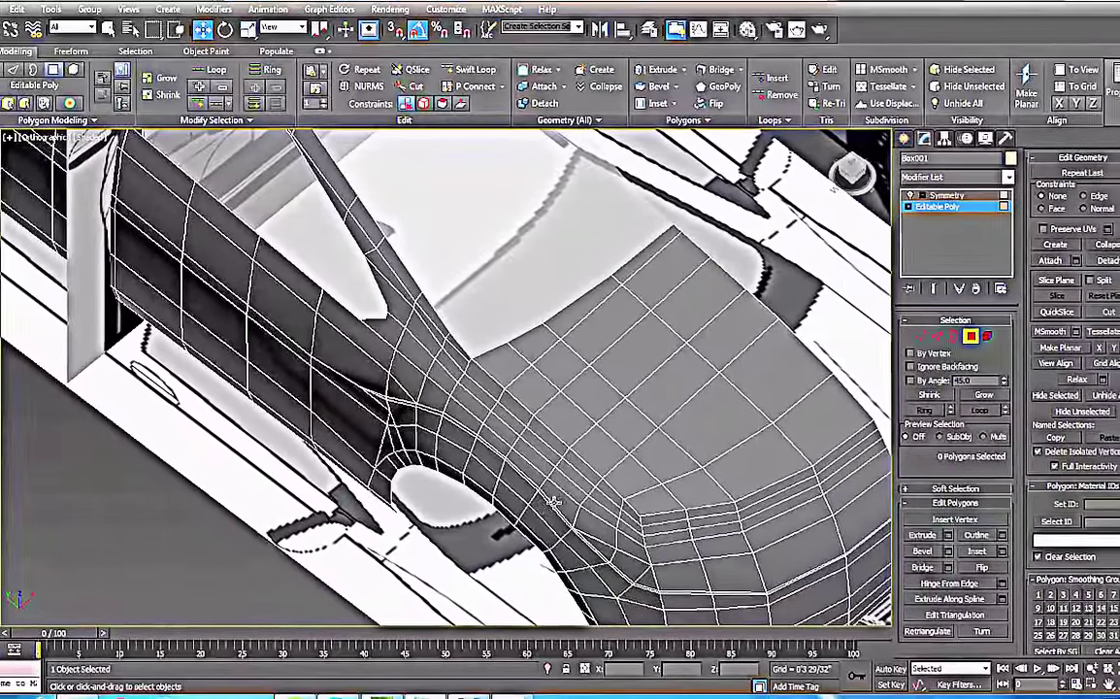
alt+middle_drag(552, 502, 583, 450)
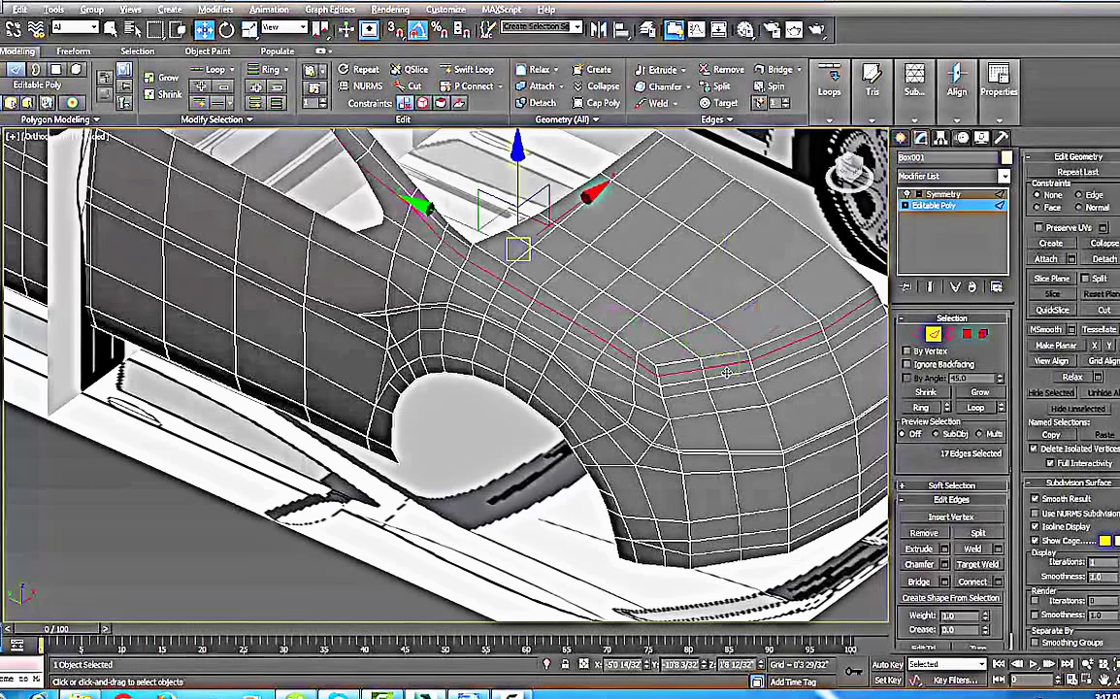
middle_drag(519, 333, 558, 385)
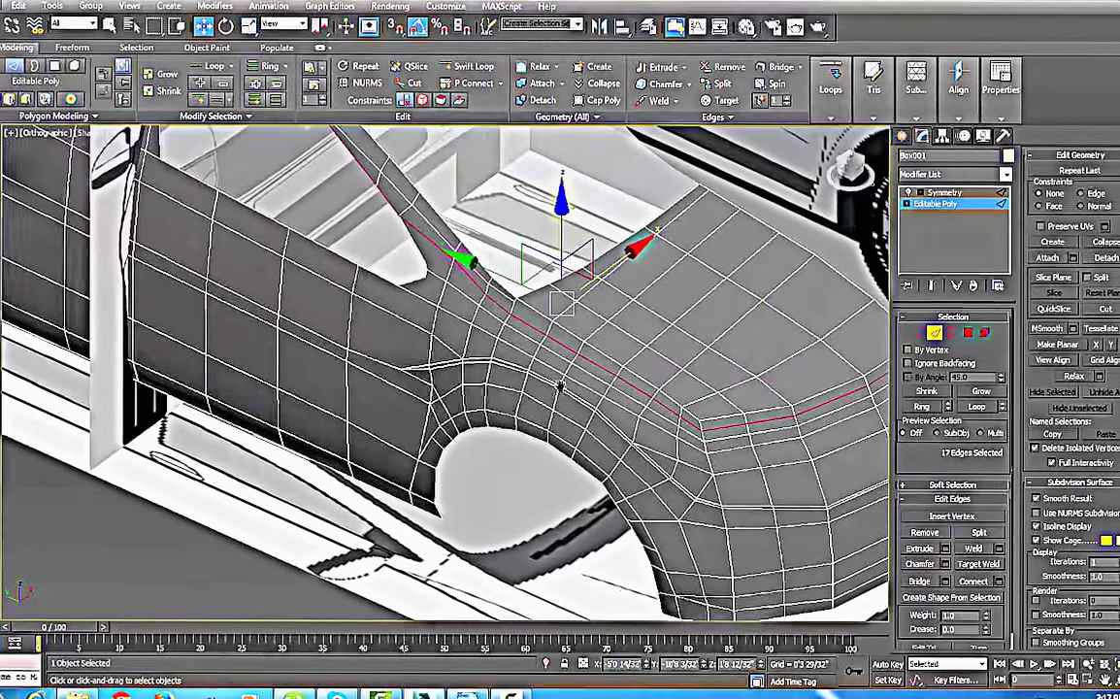
scroll(555, 381, down, 4)
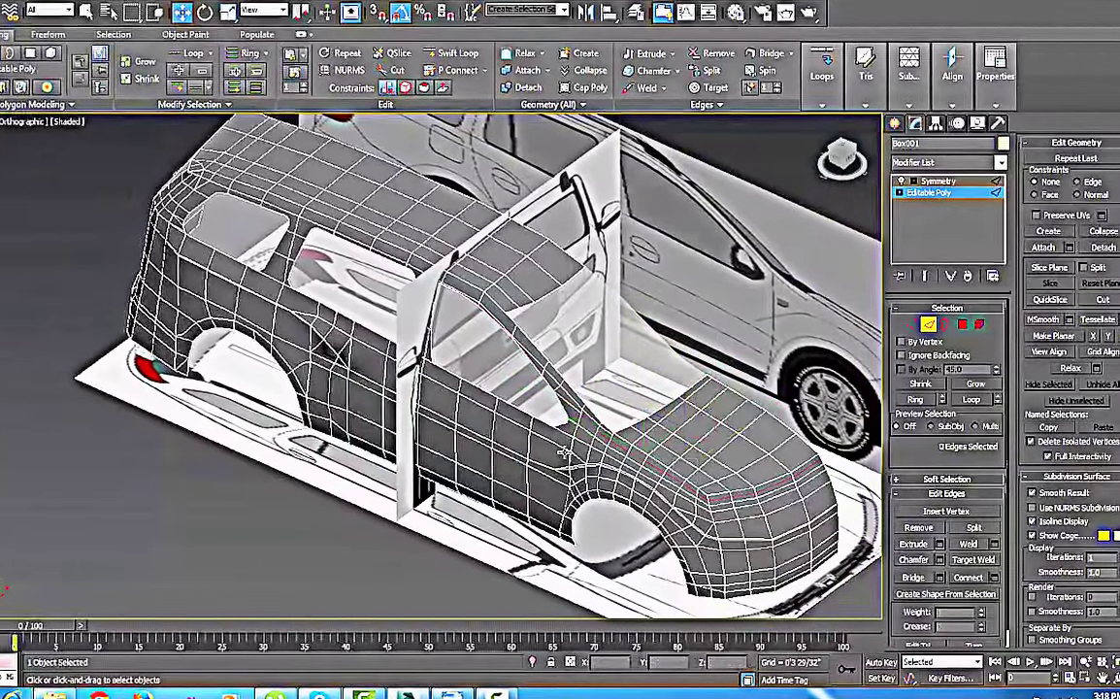
scroll(656, 503, up, 4)
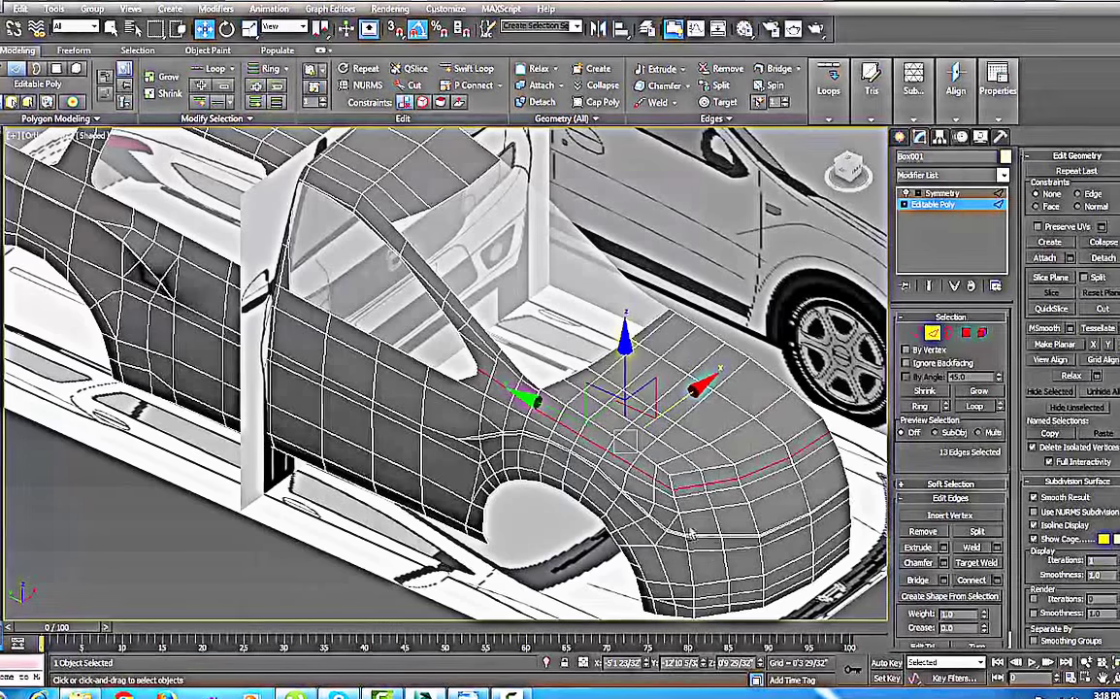
drag(444, 342, 506, 393)
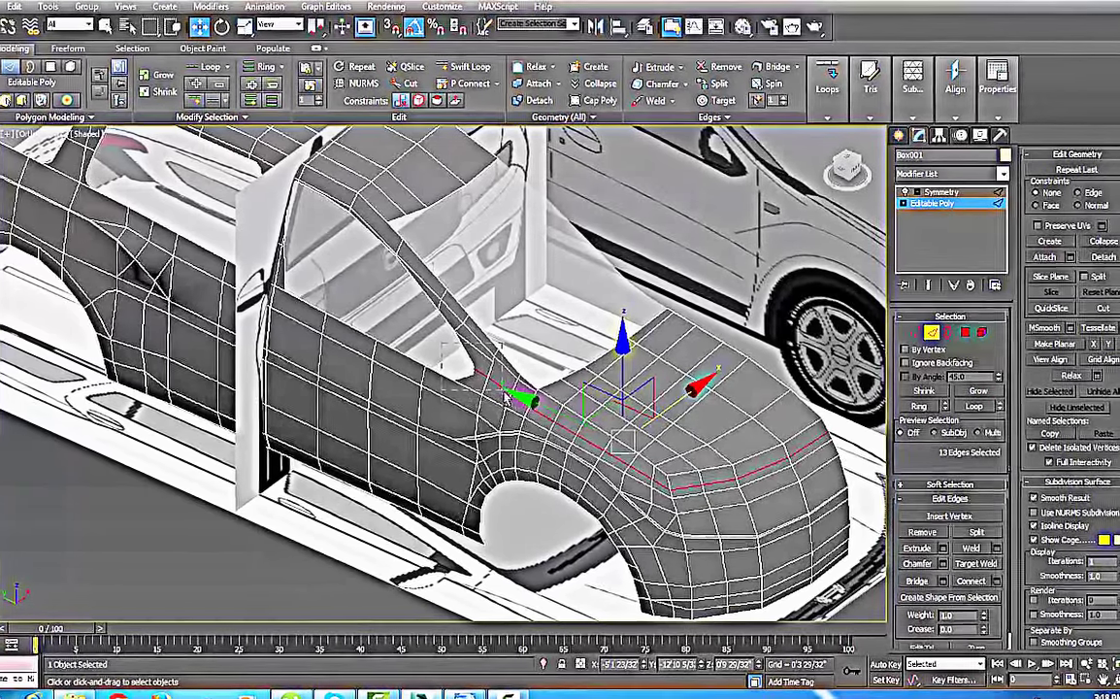